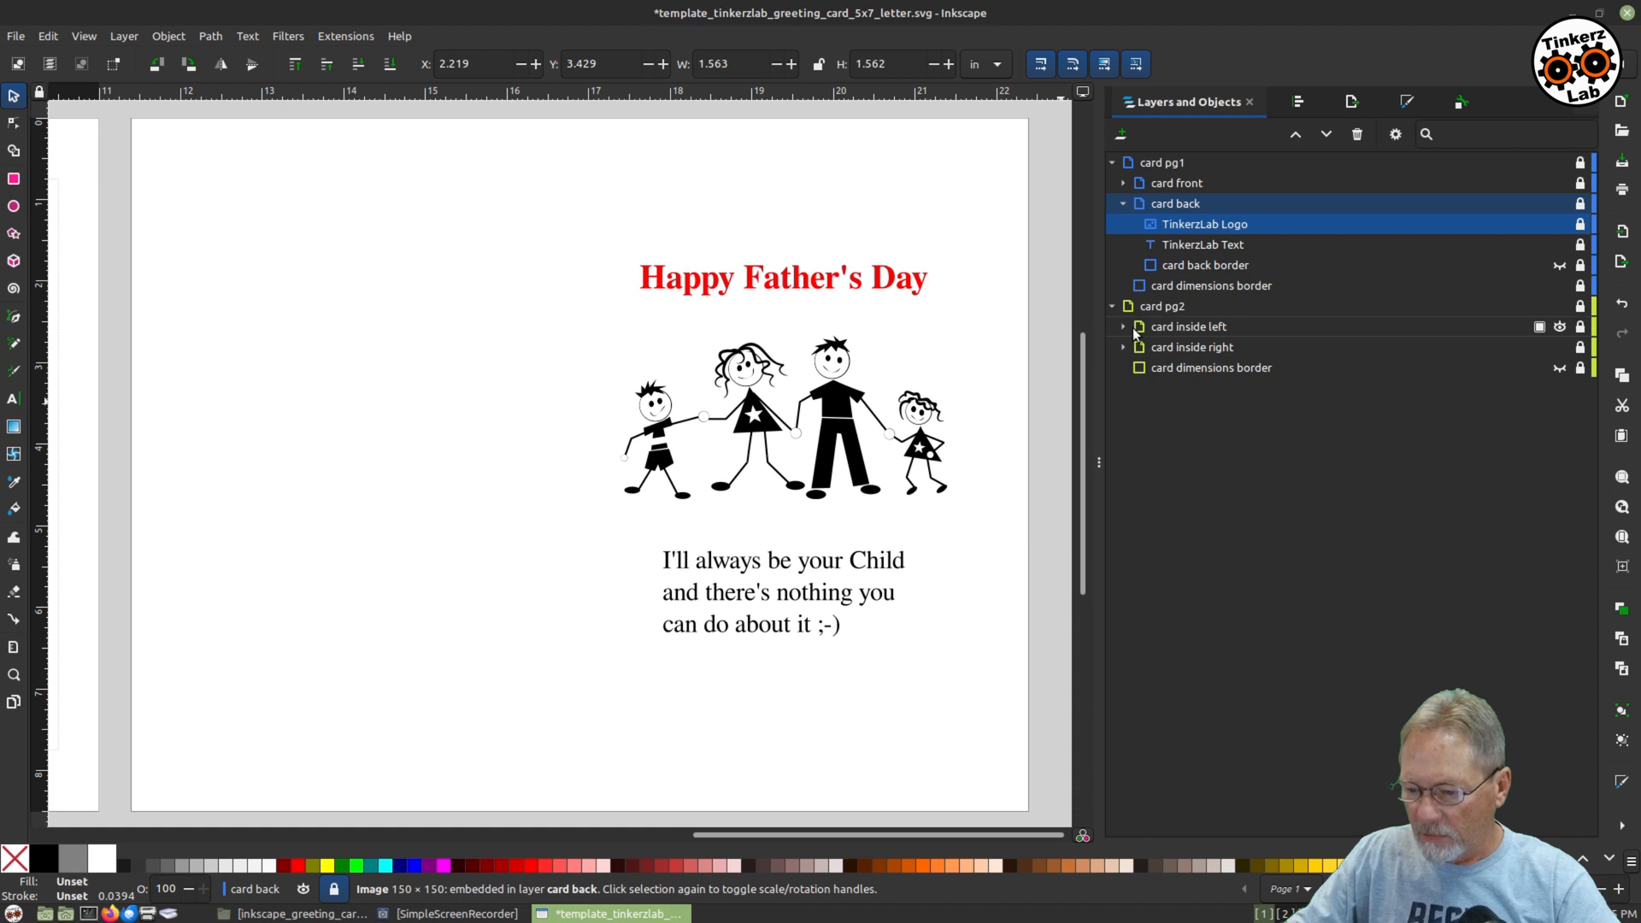
# Expand the card inside right layer and inspect its Father's Day heading, family image and message text.
pyautogui.click(1125, 325)
pyautogui.click(1125, 325)
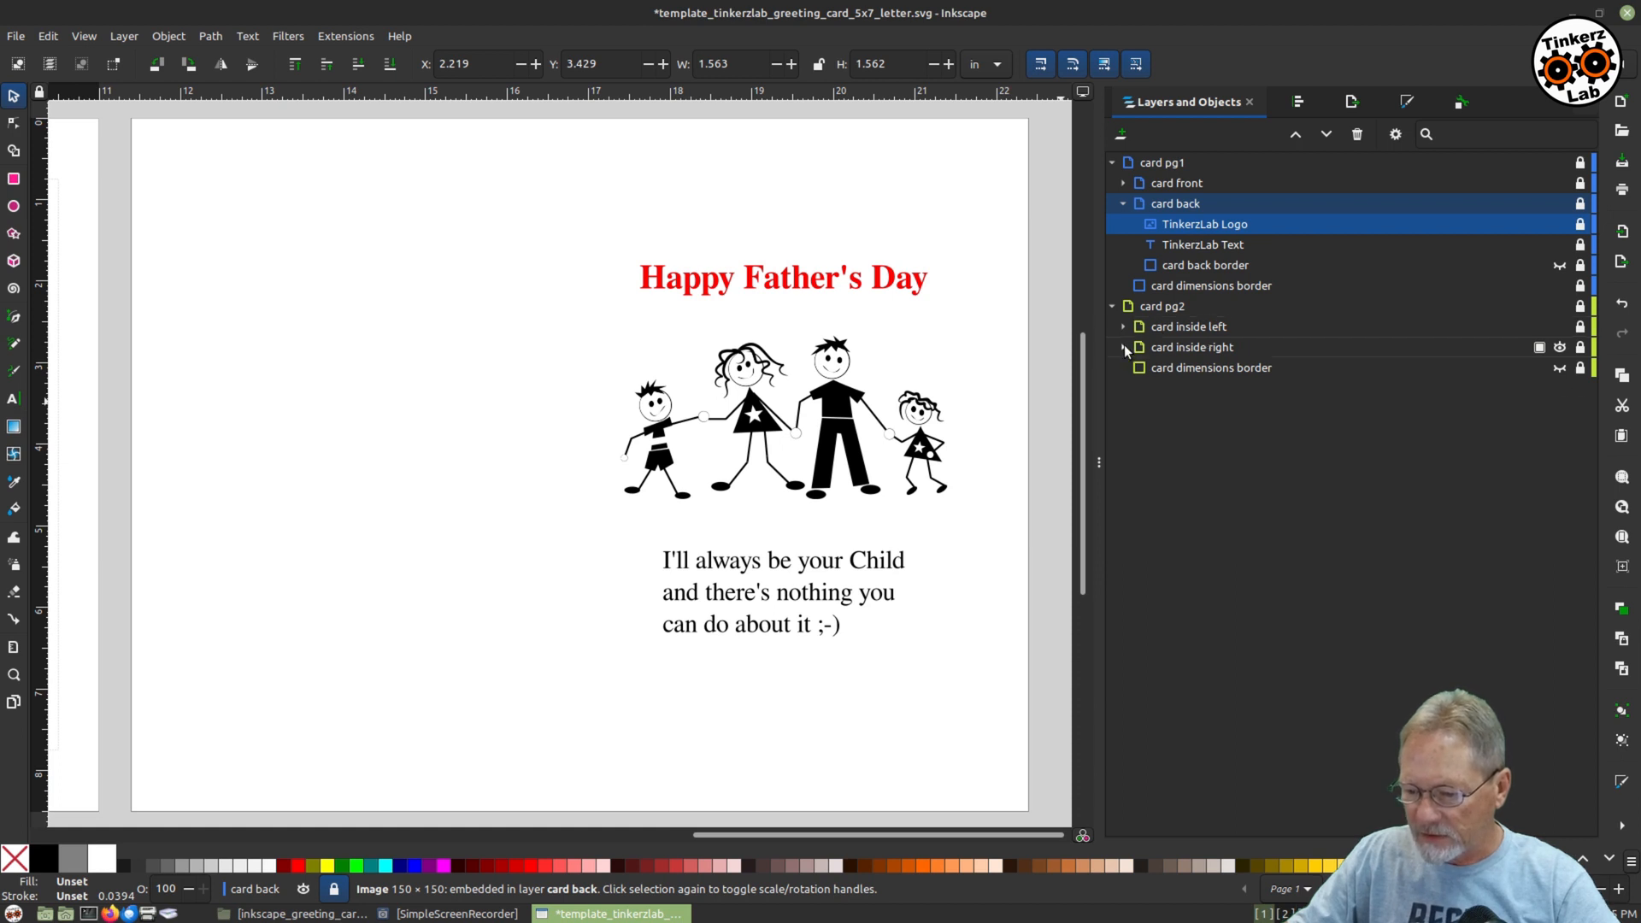
pyautogui.click(1122, 347)
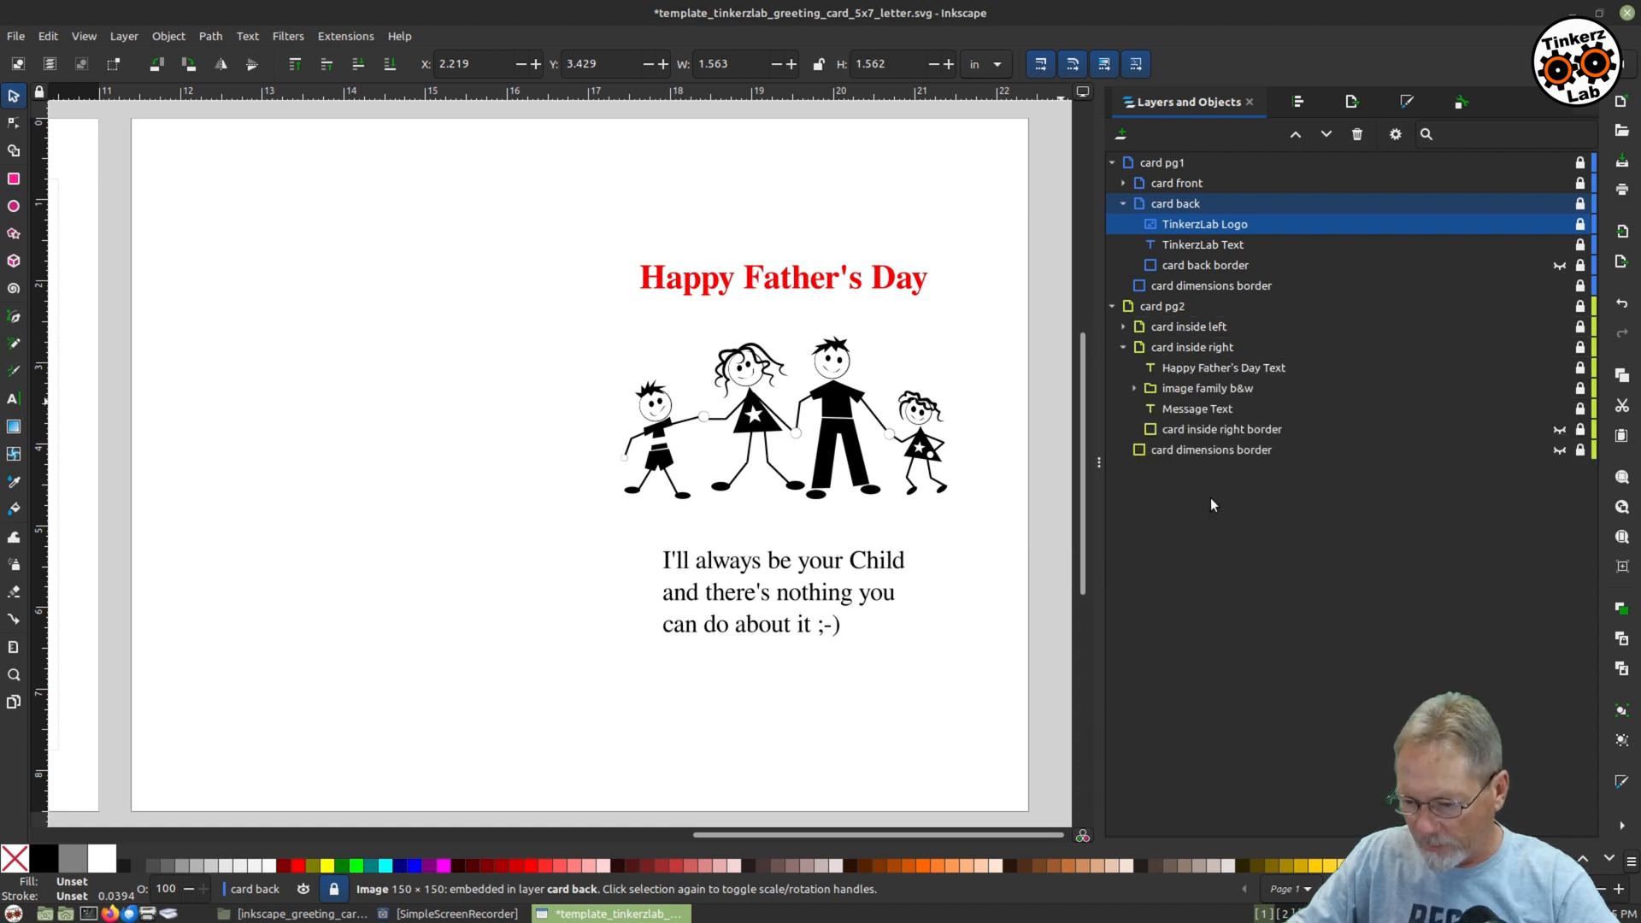
pyautogui.click(1219, 367)
pyautogui.click(1221, 390)
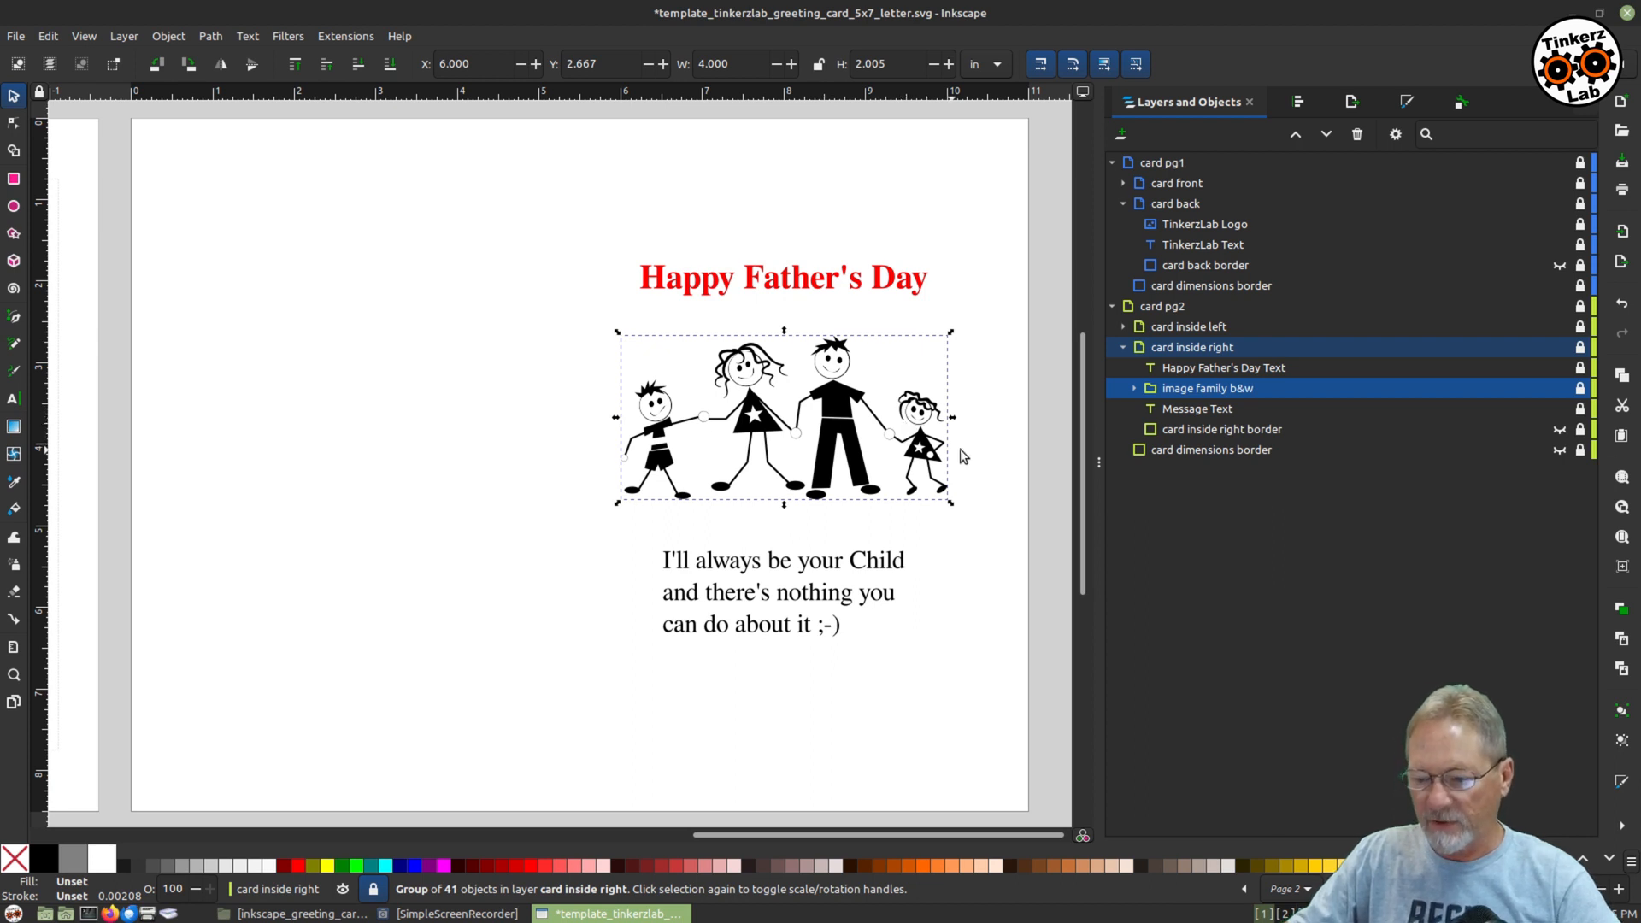
pyautogui.click(1237, 412)
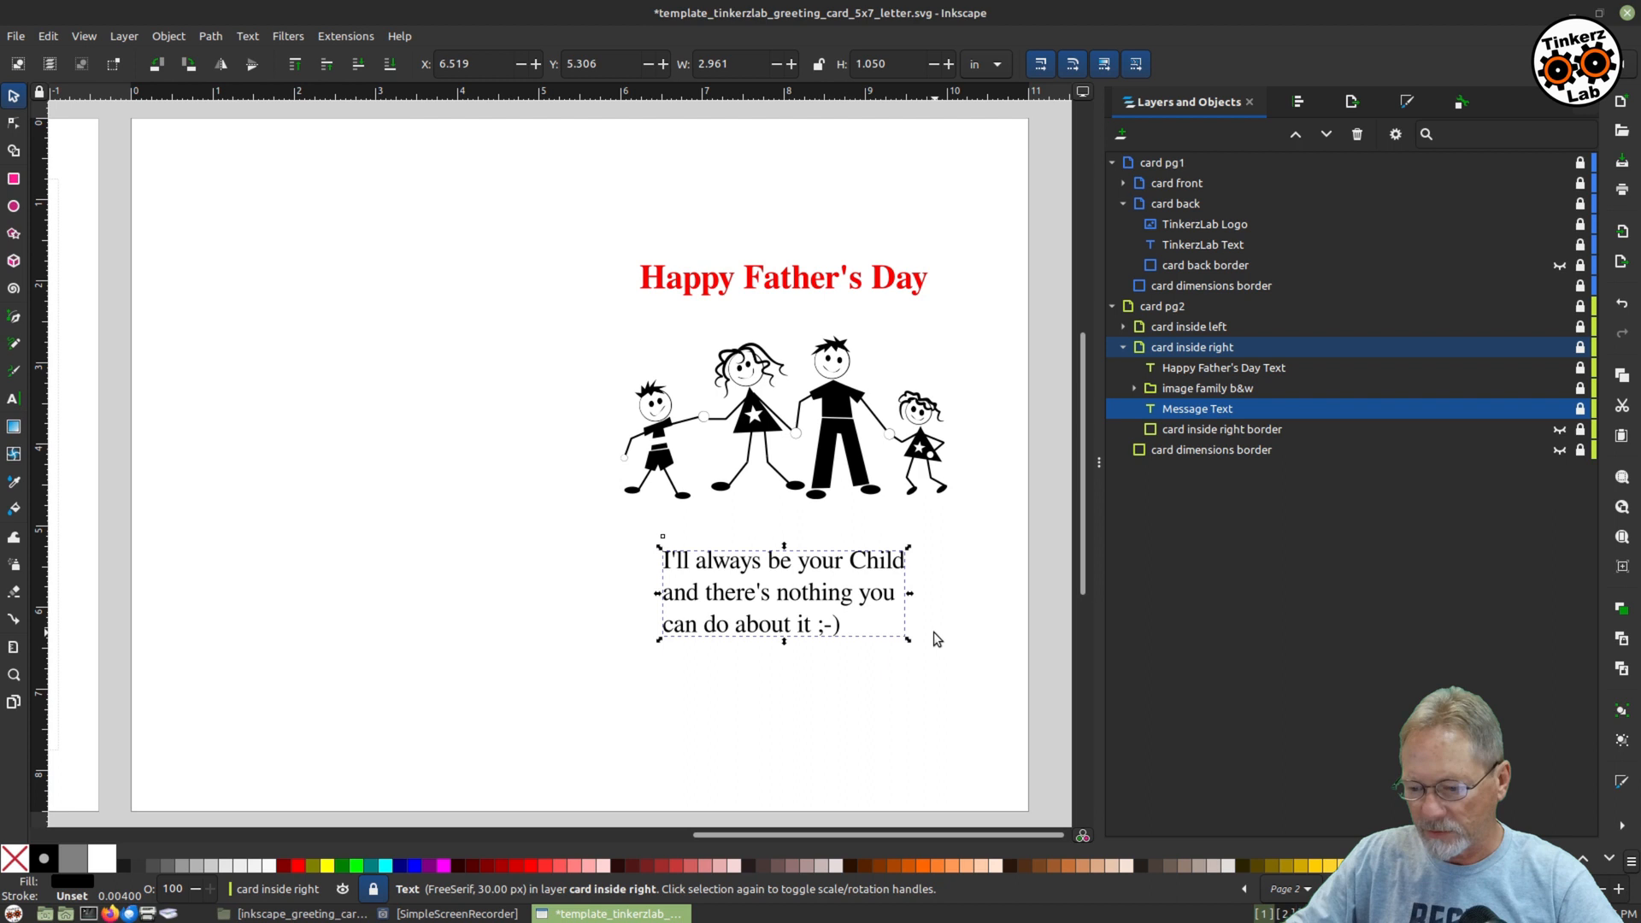
# Show the card inside right border and the page 2 card dimensions border to inspect them, and hide both again.
pyautogui.click(1560, 432)
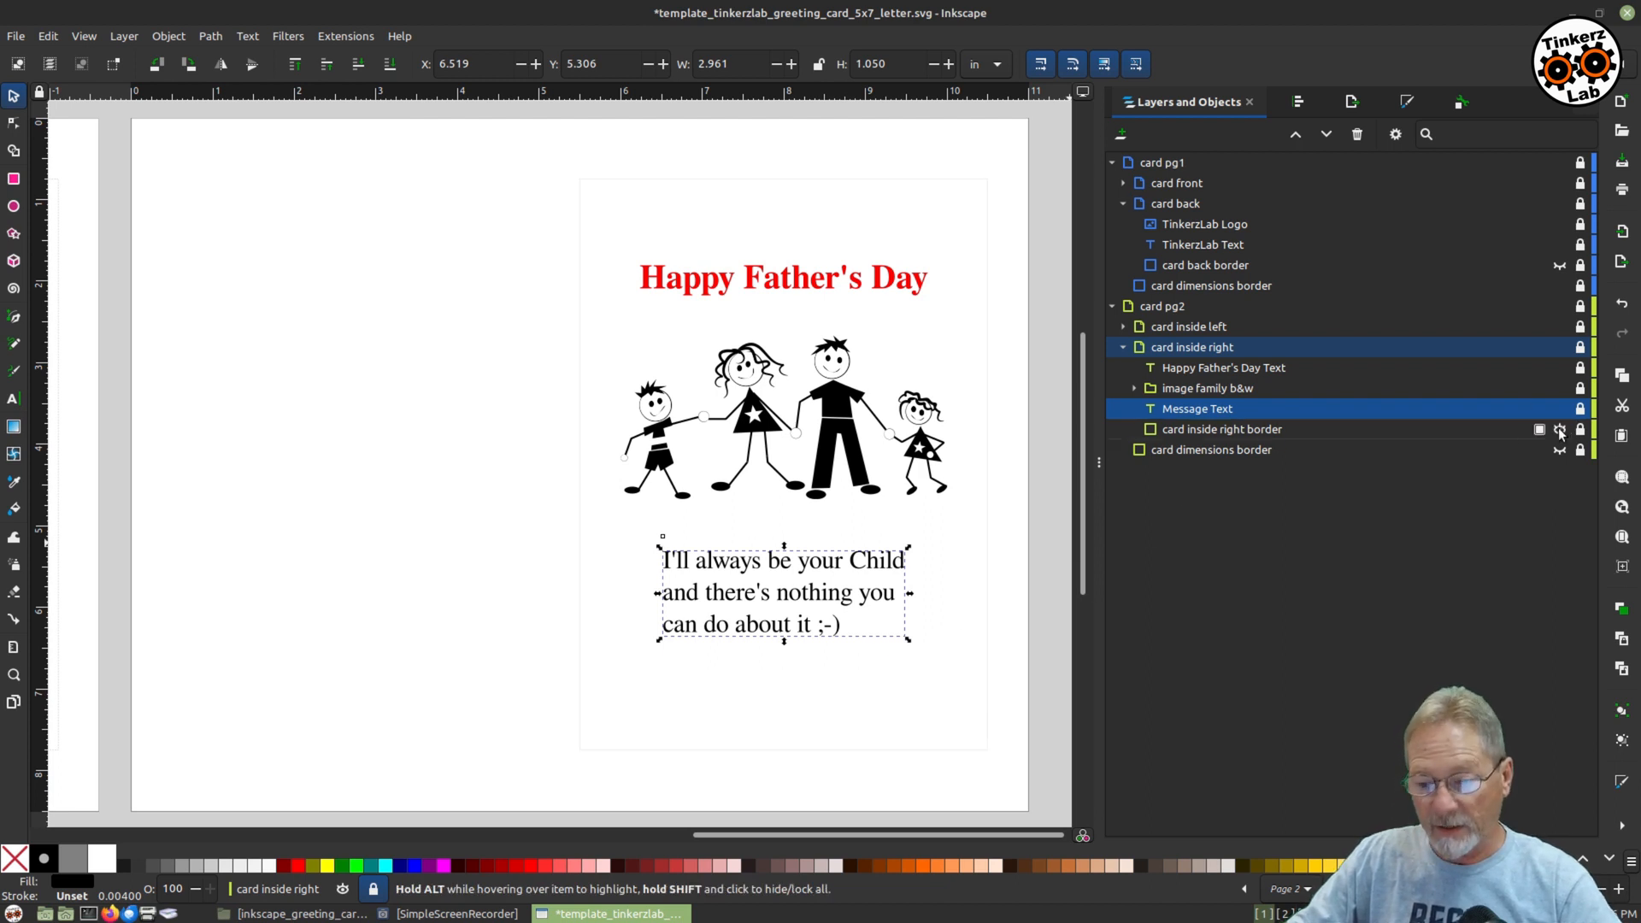
pyautogui.click(1560, 432)
pyautogui.click(1560, 432)
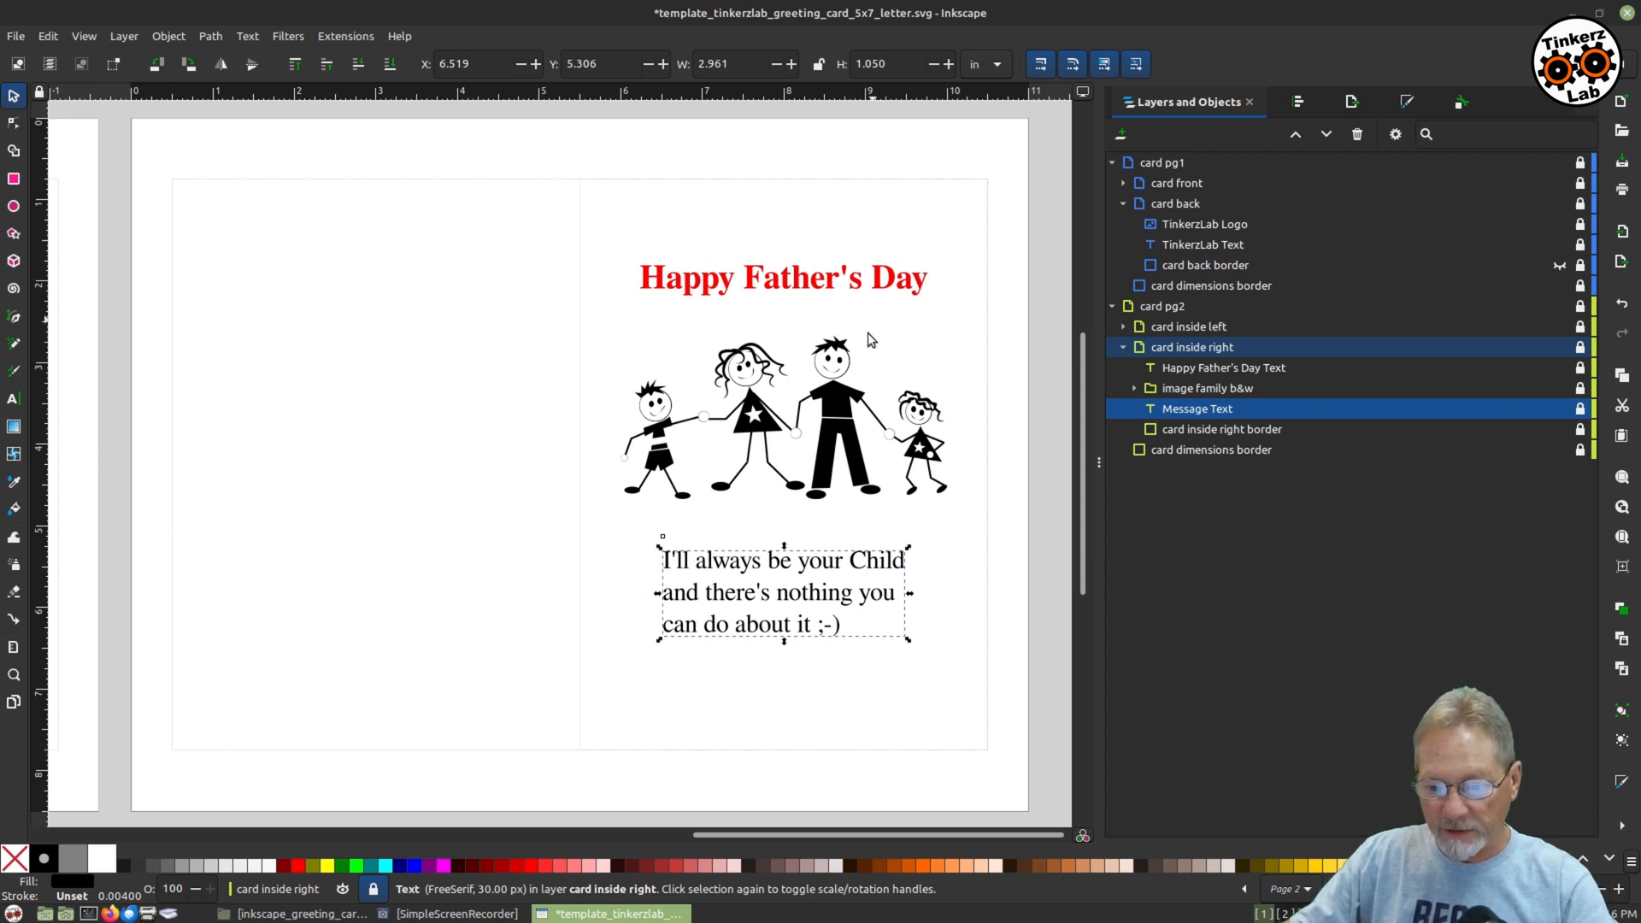
pyautogui.click(1560, 451)
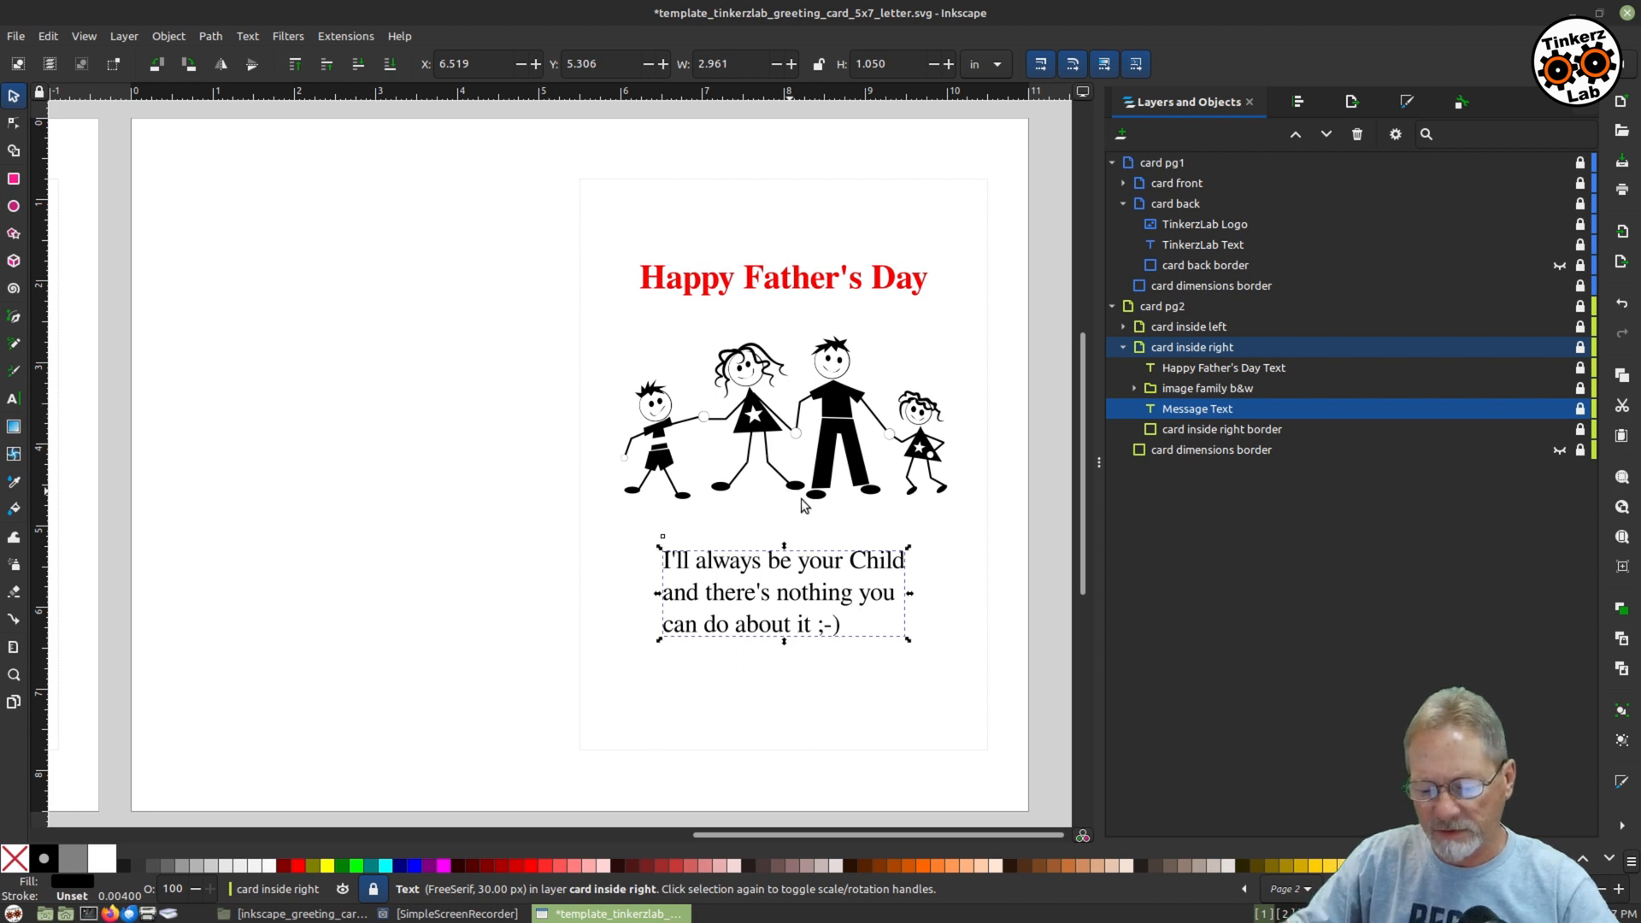
pyautogui.click(899, 697)
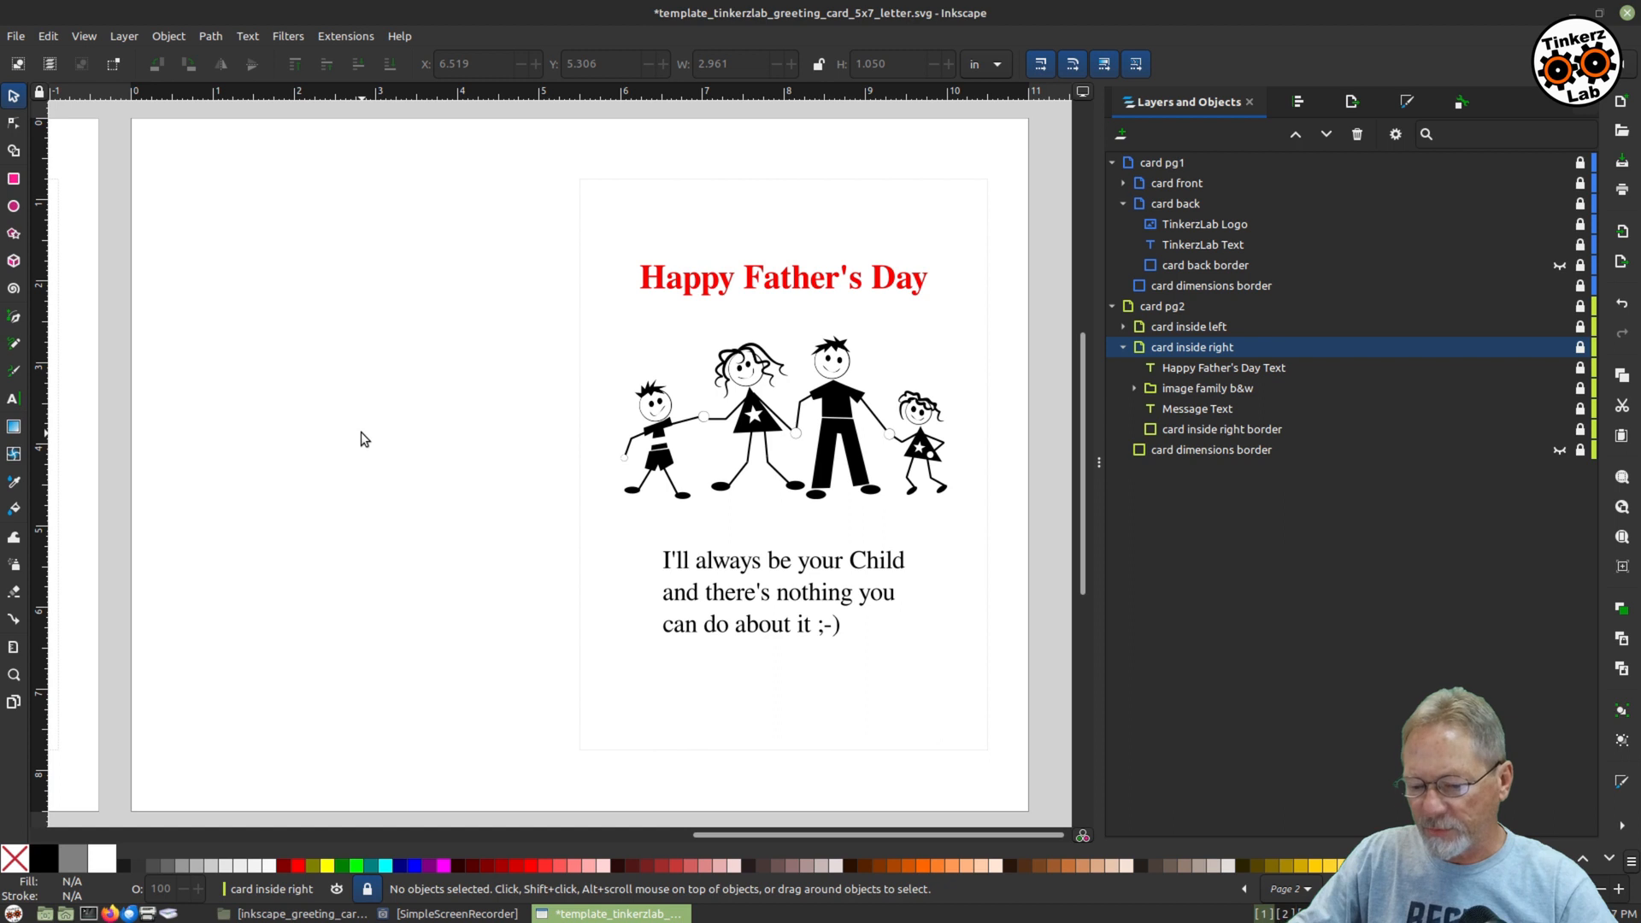
pyautogui.click(1560, 431)
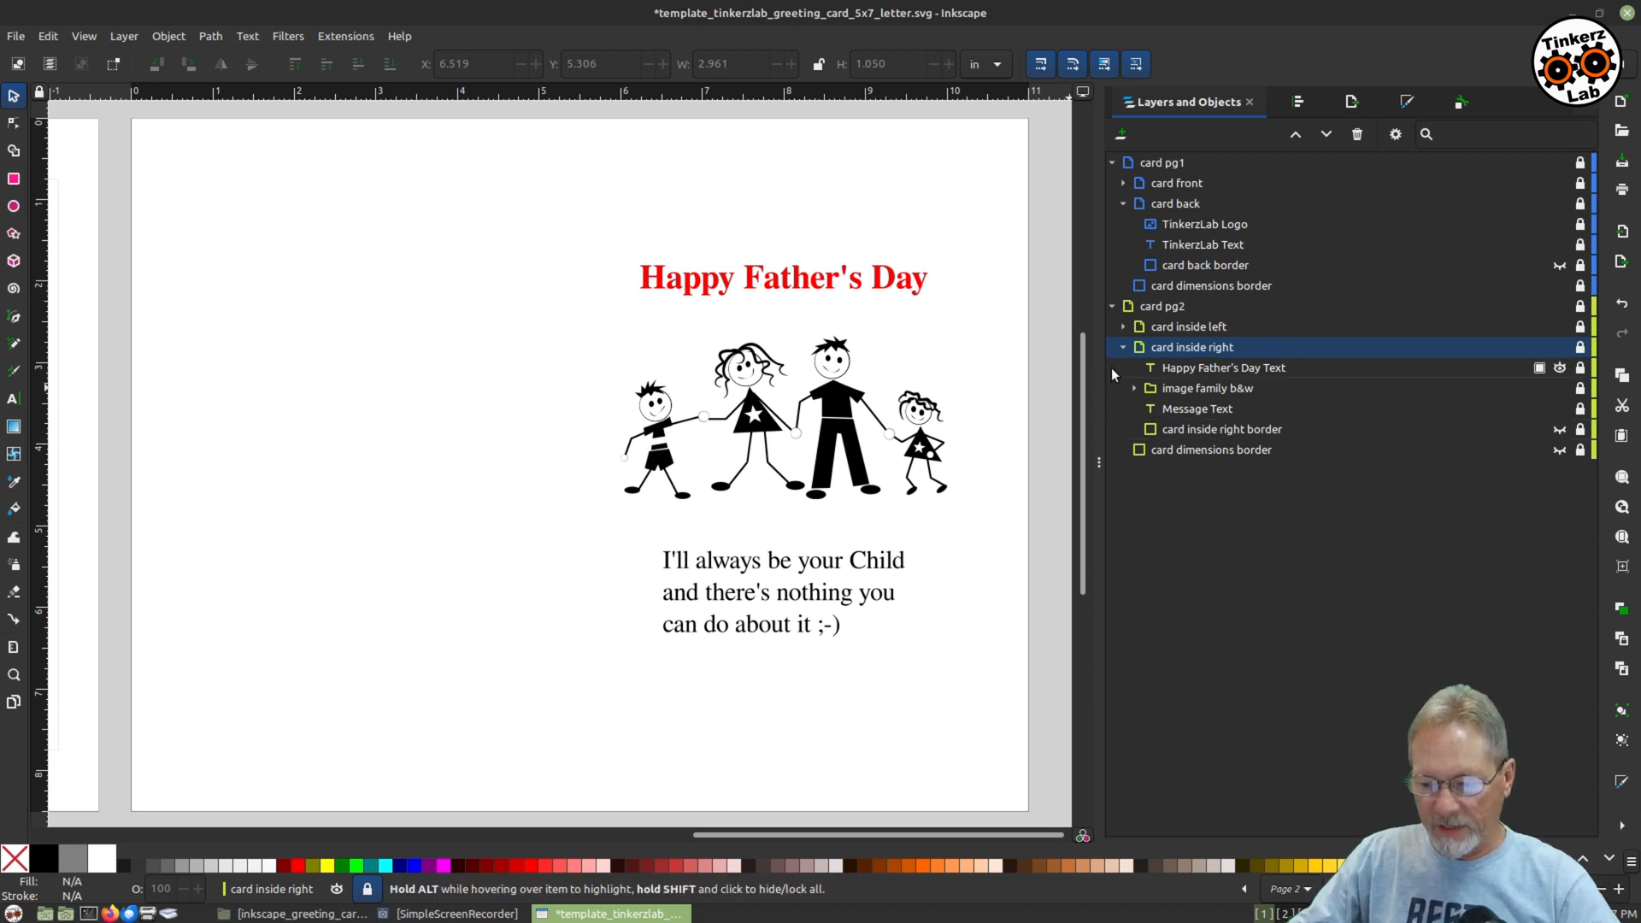
# Highlight each object of the card inside right layer in turn, including the layer as a whole, and clear the selection.
pyautogui.click(1187, 371)
pyautogui.click(1202, 388)
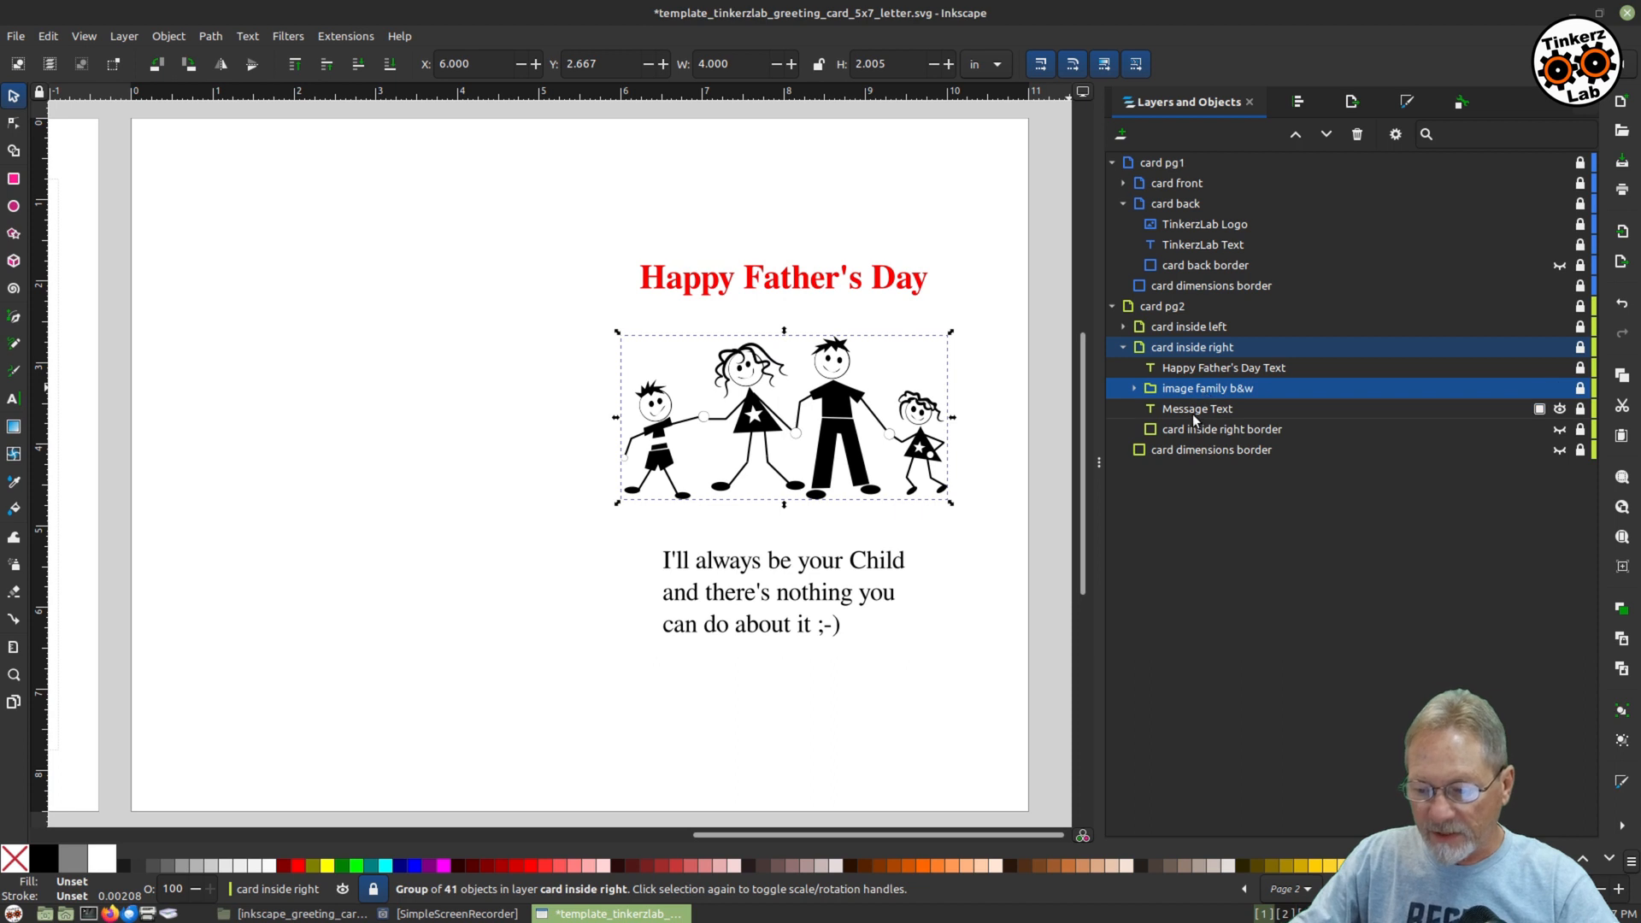
pyautogui.click(1192, 412)
pyautogui.click(1192, 428)
pyautogui.click(1186, 408)
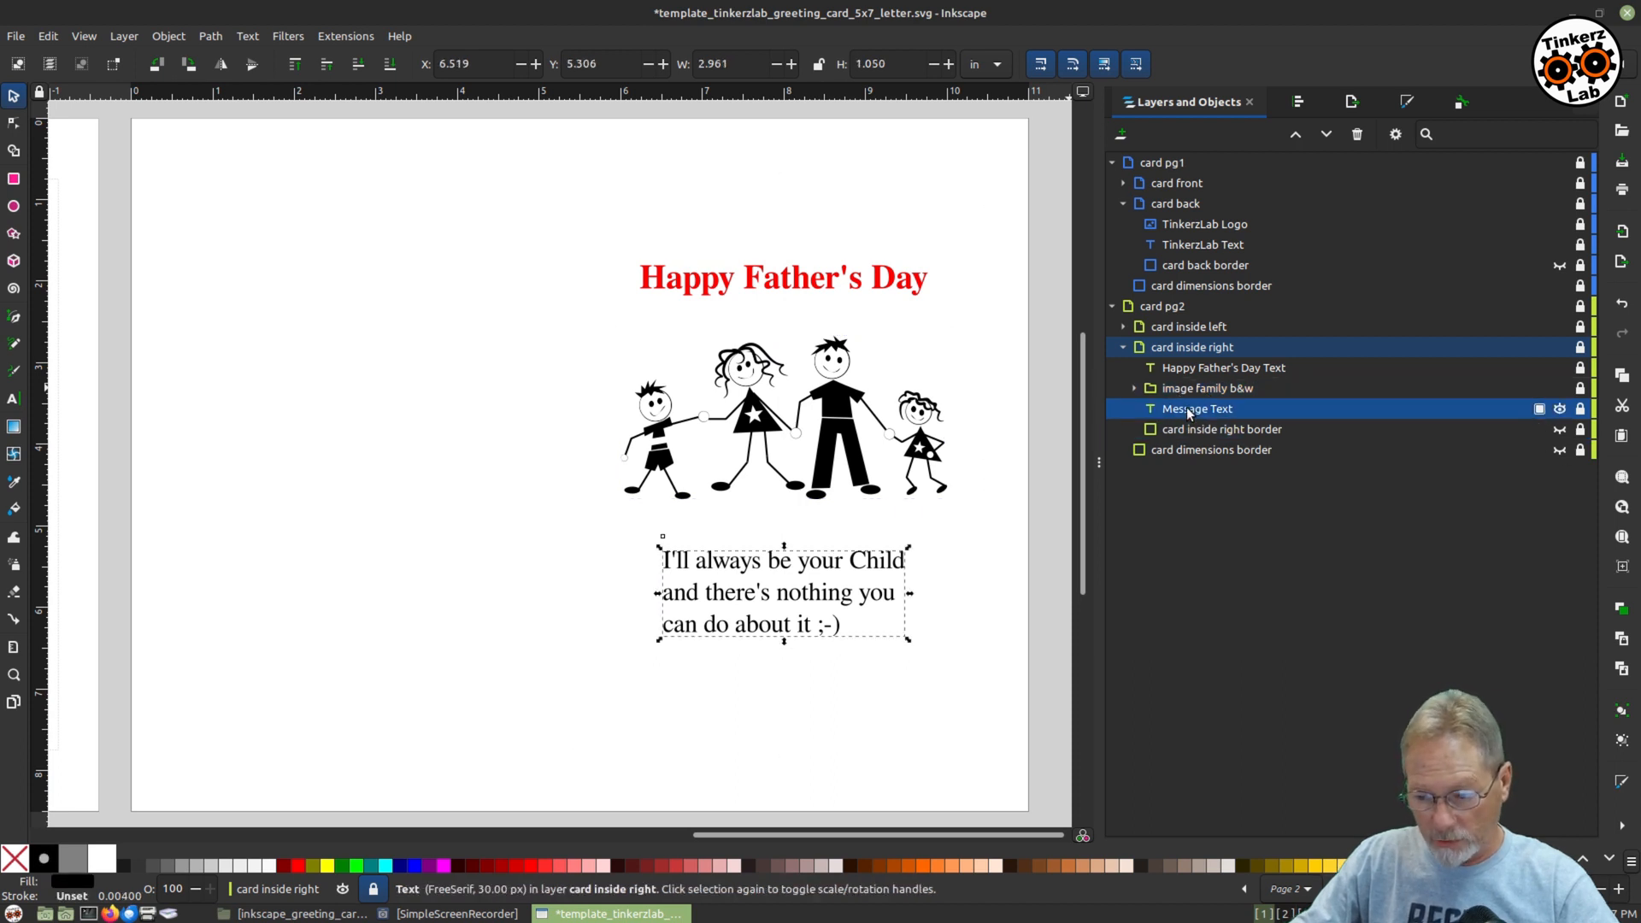
pyautogui.click(1188, 382)
pyautogui.click(1187, 369)
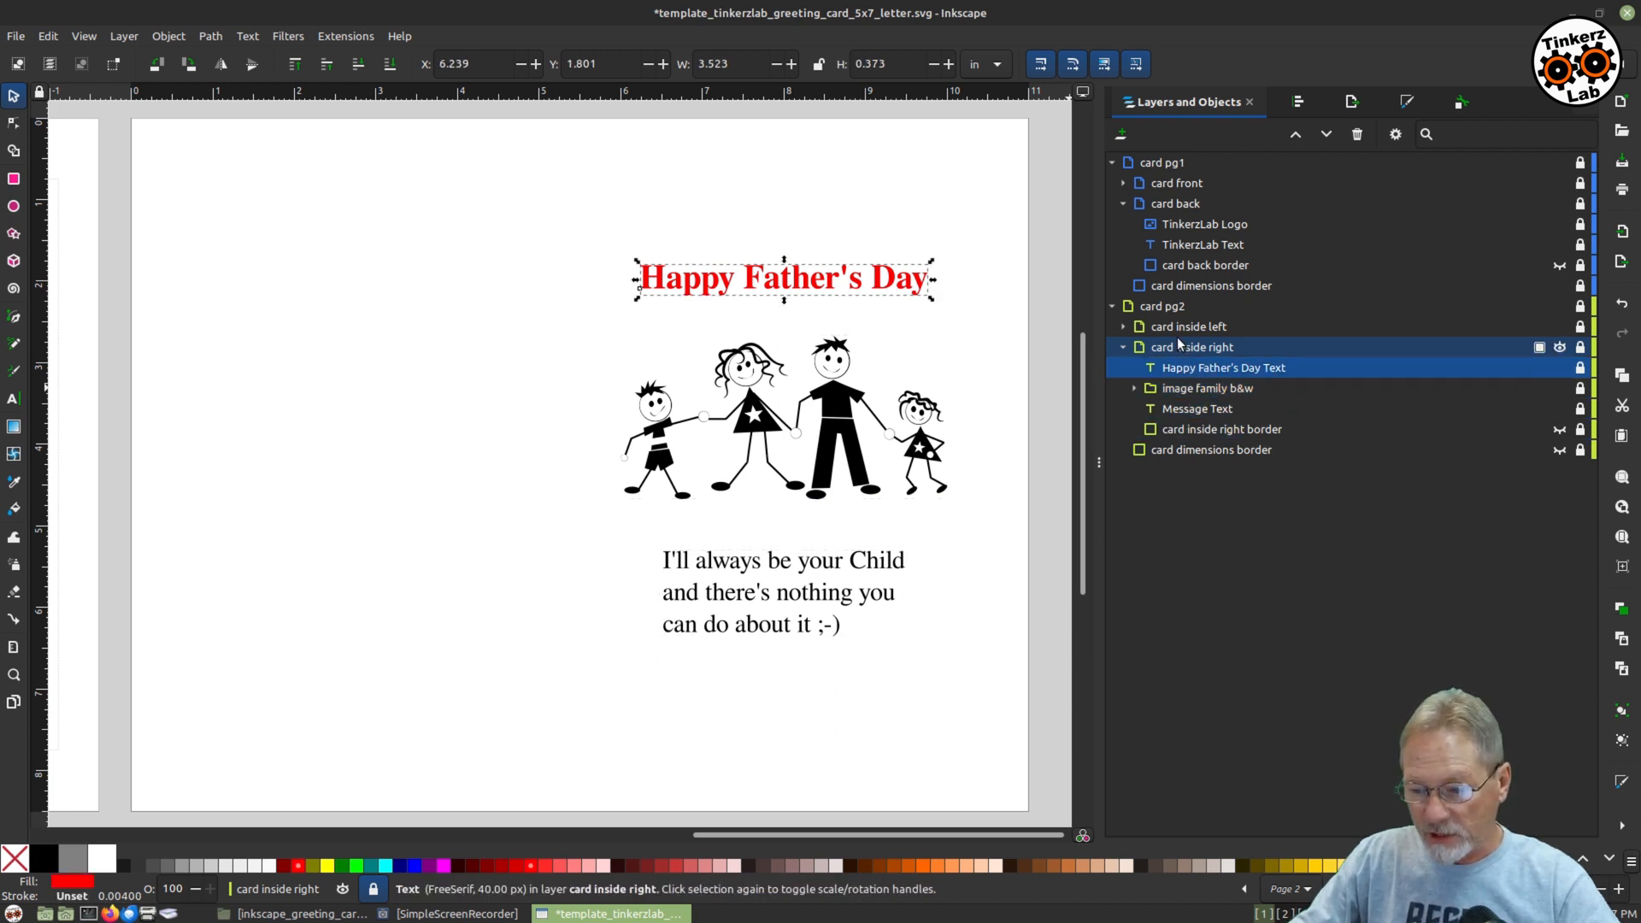
pyautogui.click(1178, 345)
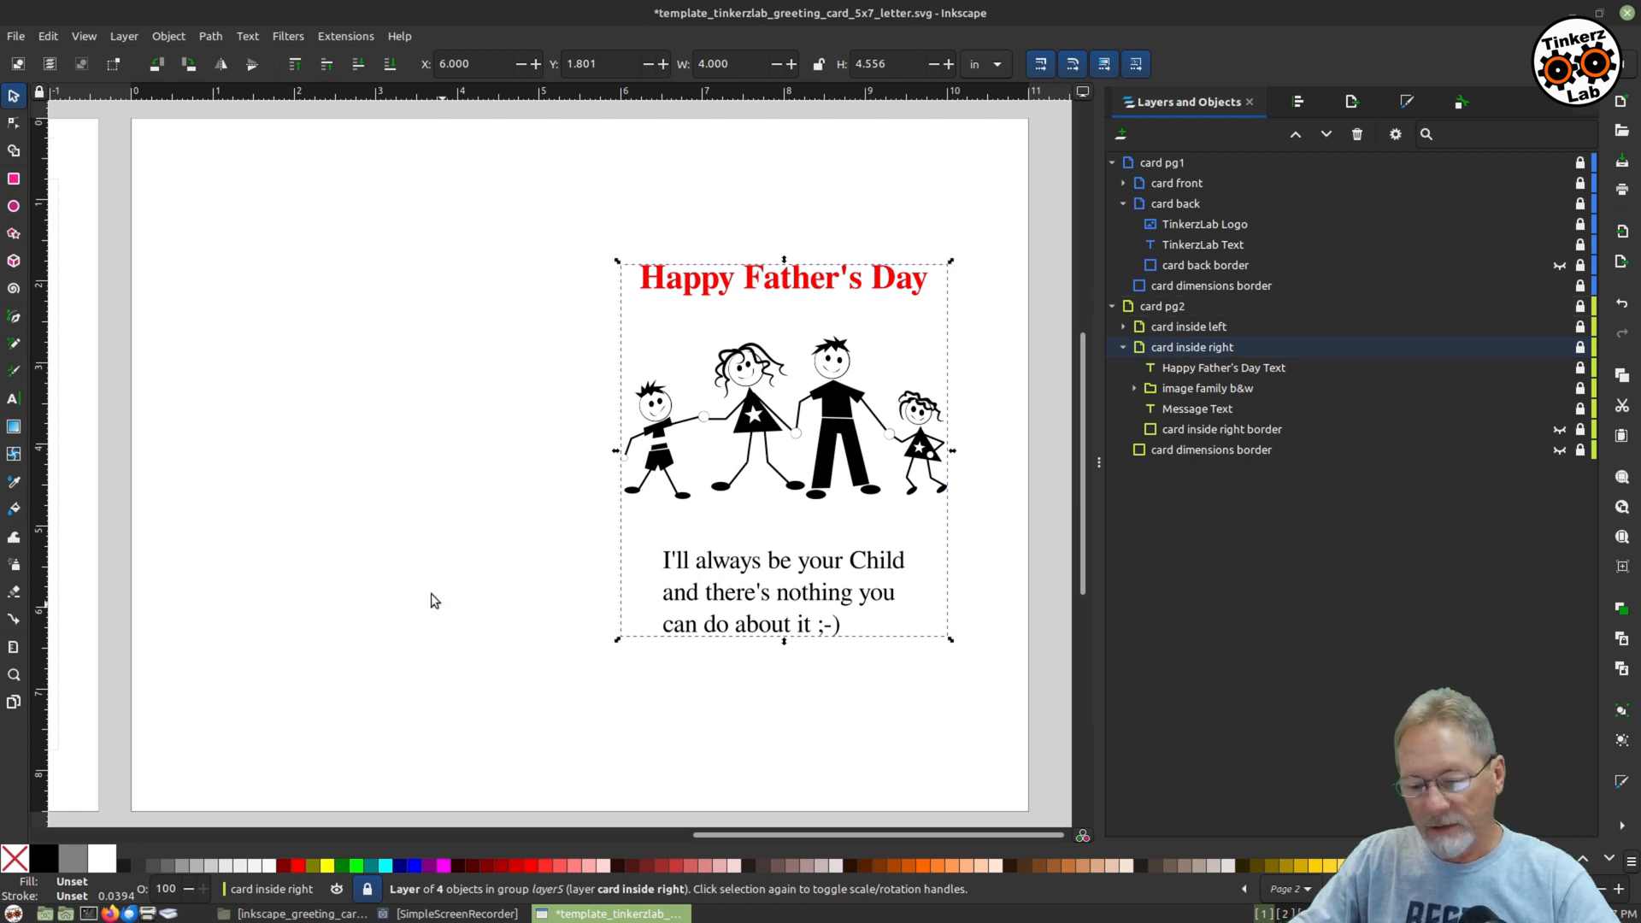
pyautogui.click(889, 676)
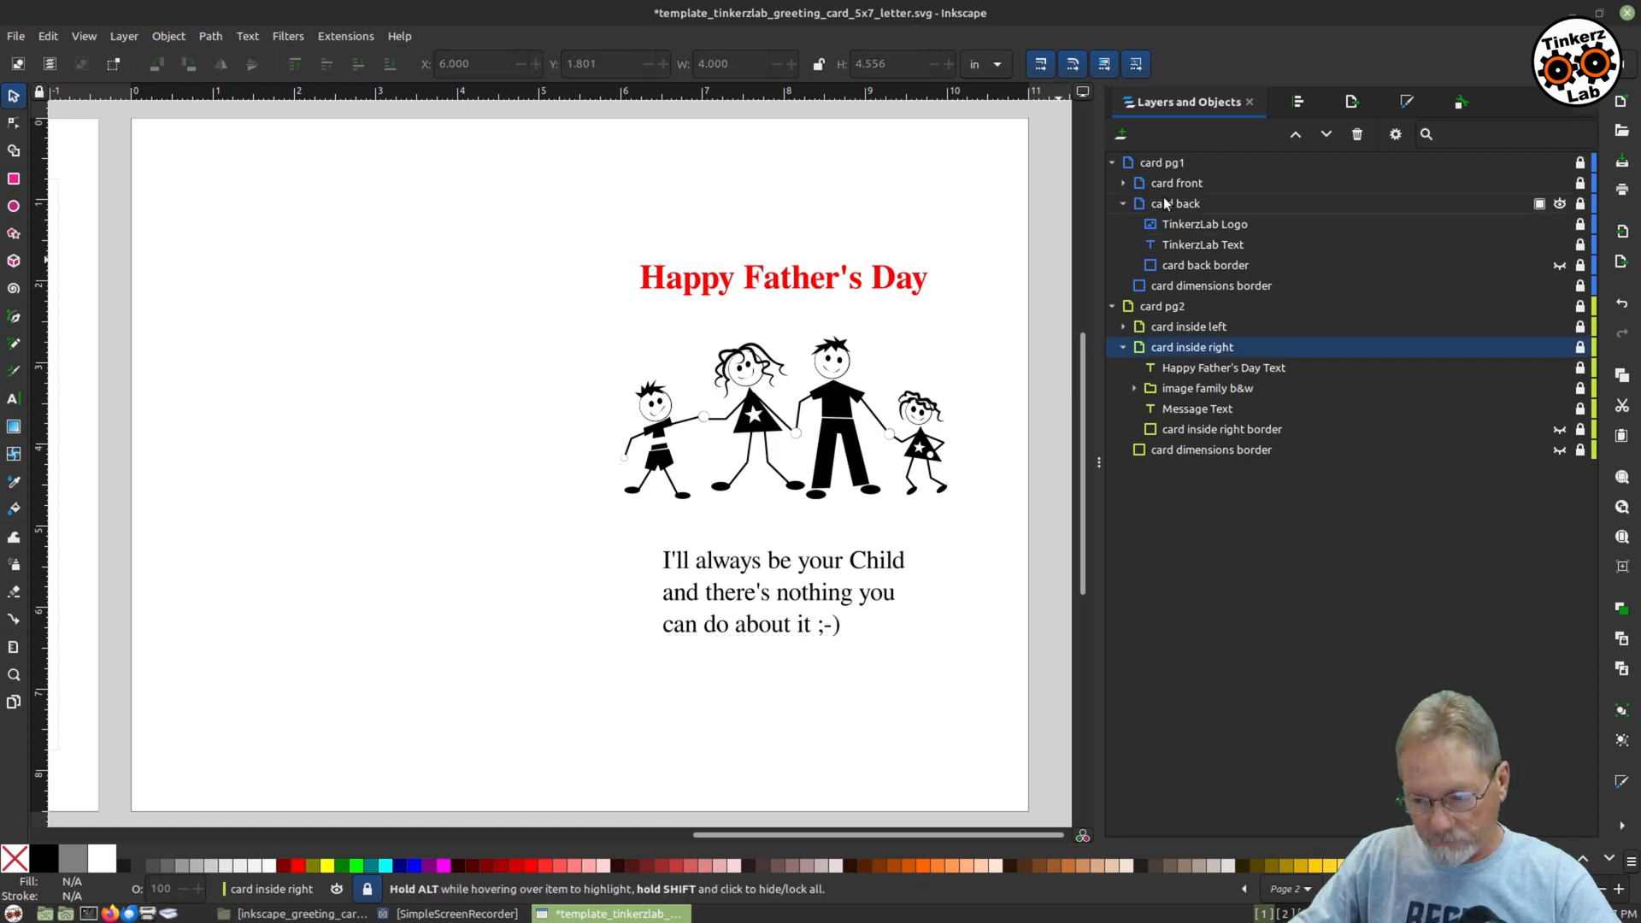
# Collapse the card back and card inside right sublayers, and the card pg1 and card pg2 layers.
pyautogui.click(1124, 203)
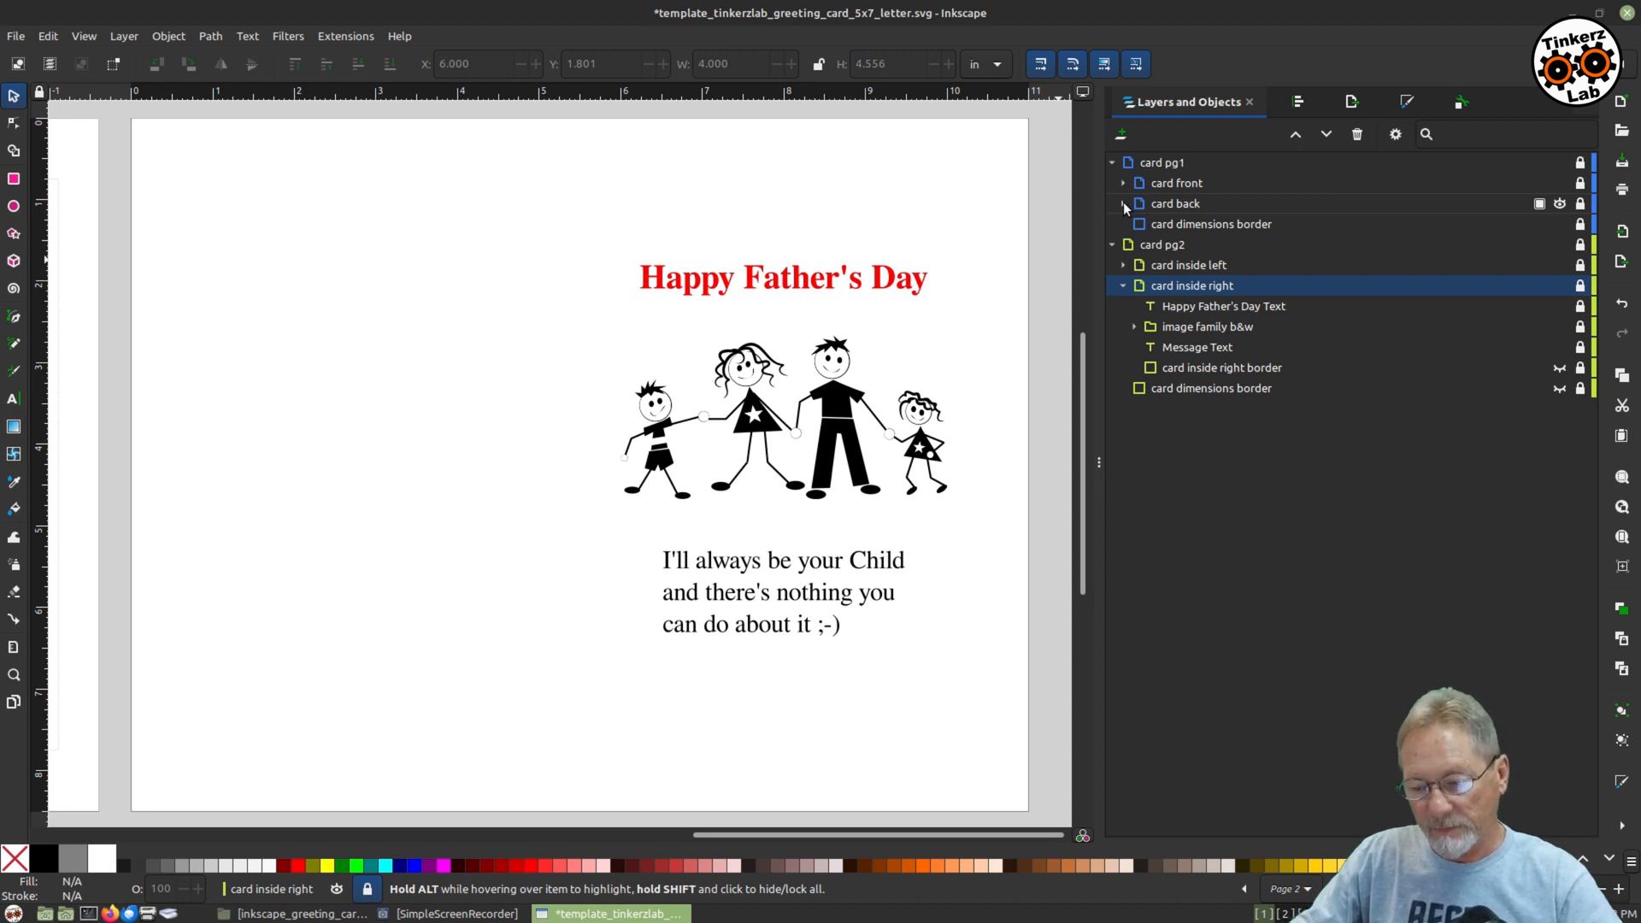
pyautogui.click(1123, 286)
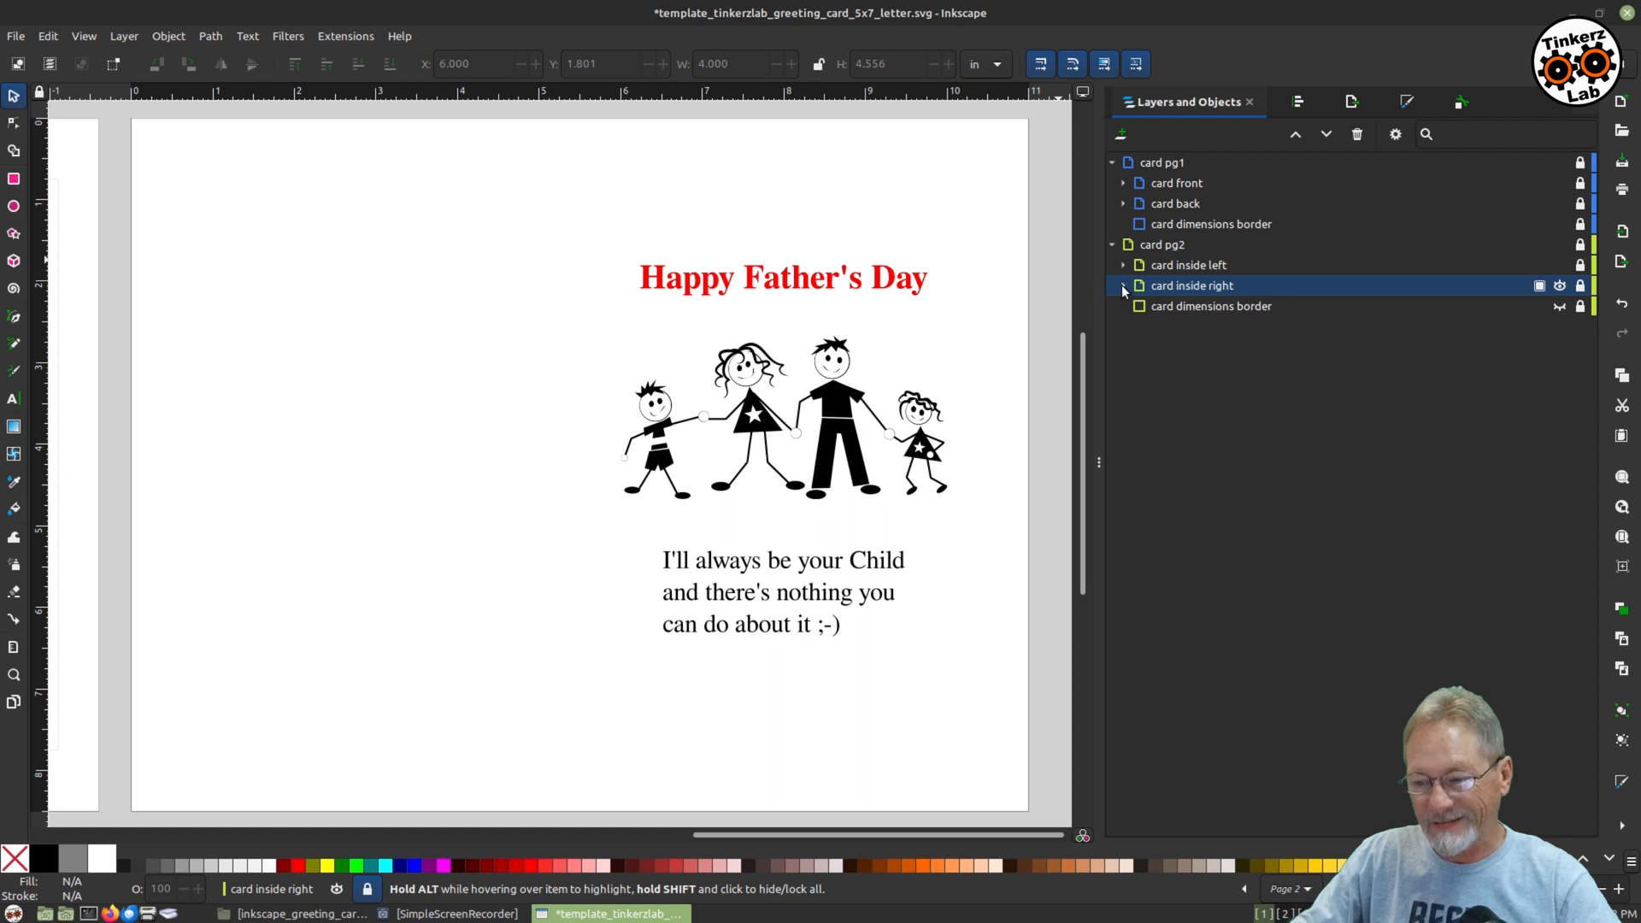
pyautogui.click(1113, 162)
pyautogui.click(1113, 182)
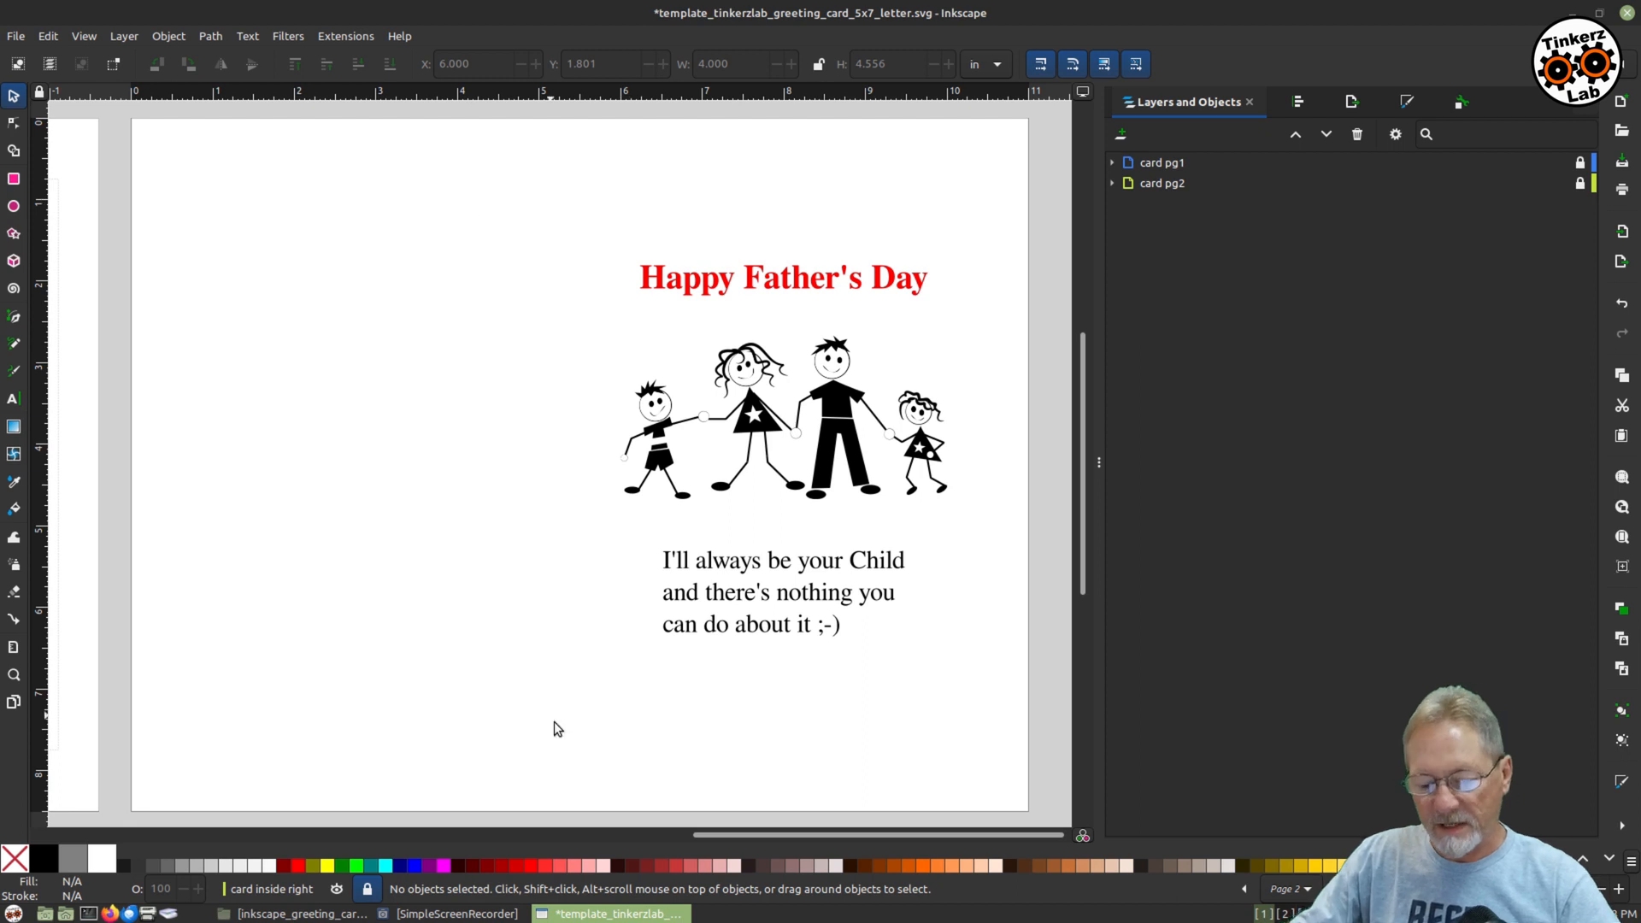
# Save a PDF copy with embedded fonts and 300 dpi rasterization, replacing template_tinkerzlab_greeting_card_5x7_letter_color.pdf.
pyautogui.moveTo(864, 834); pyautogui.dragTo(545, 874)
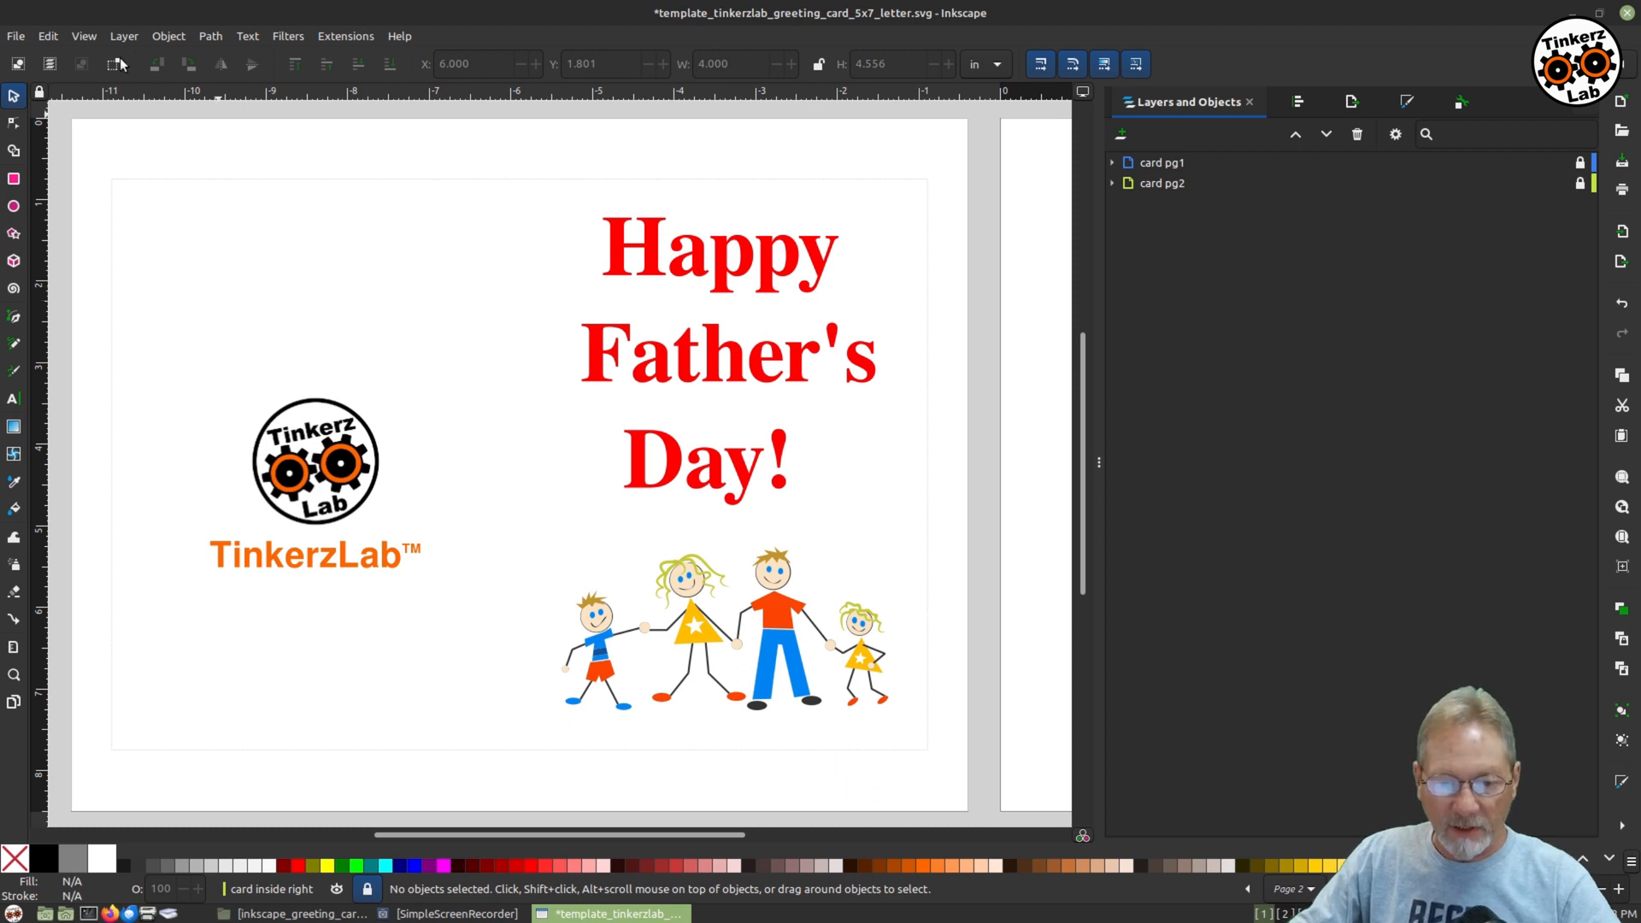
pyautogui.click(15, 37)
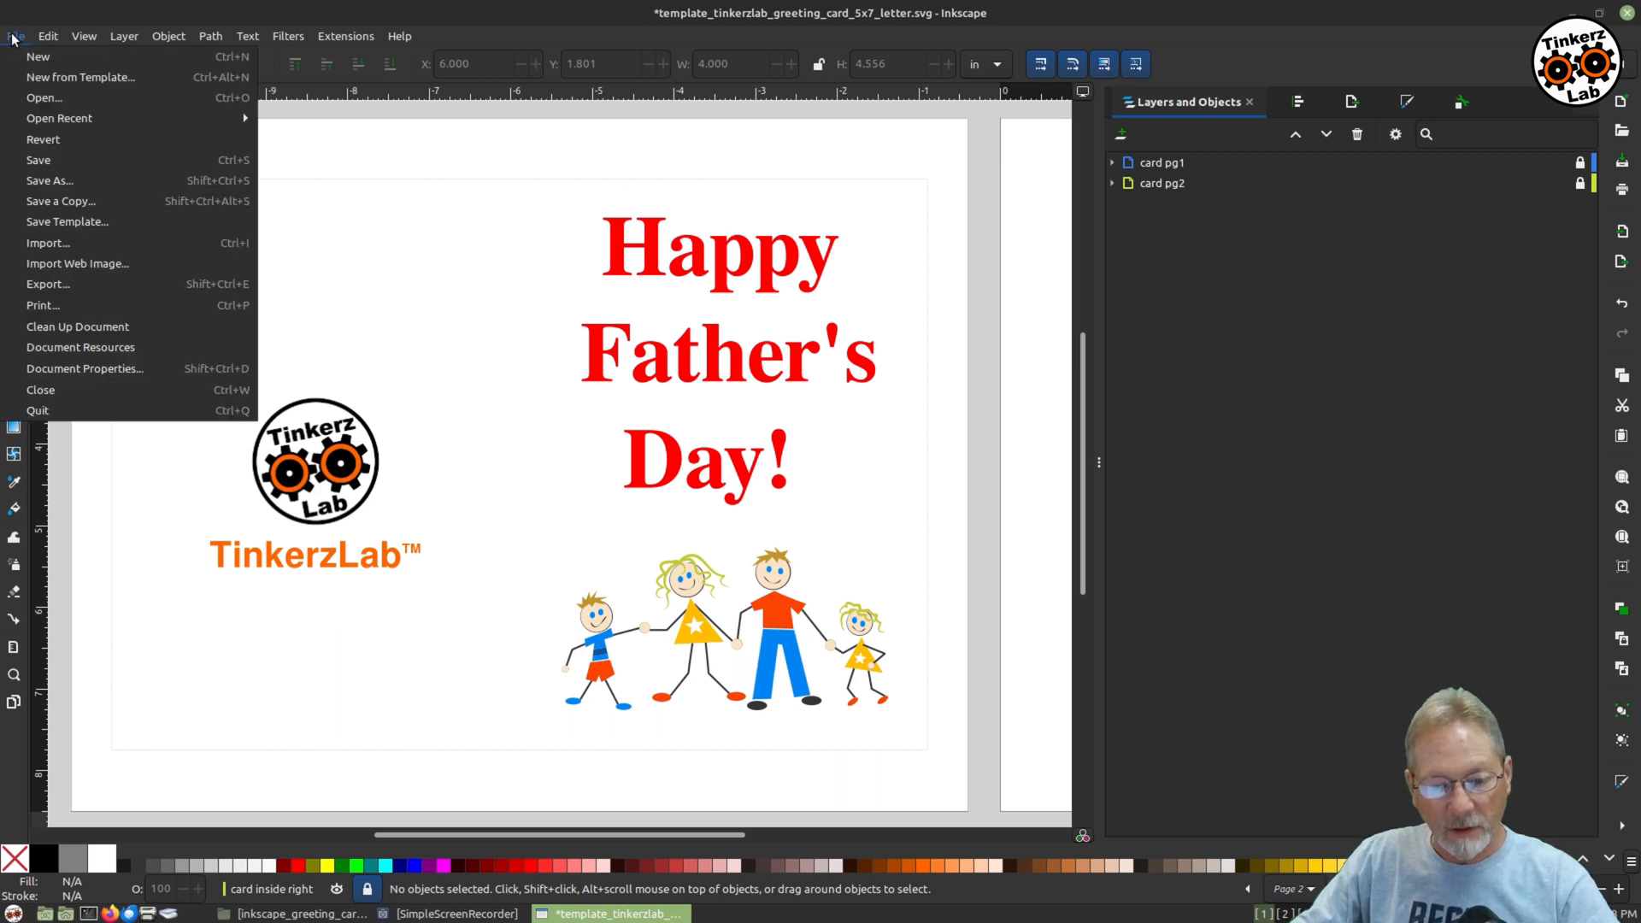
pyautogui.click(43, 202)
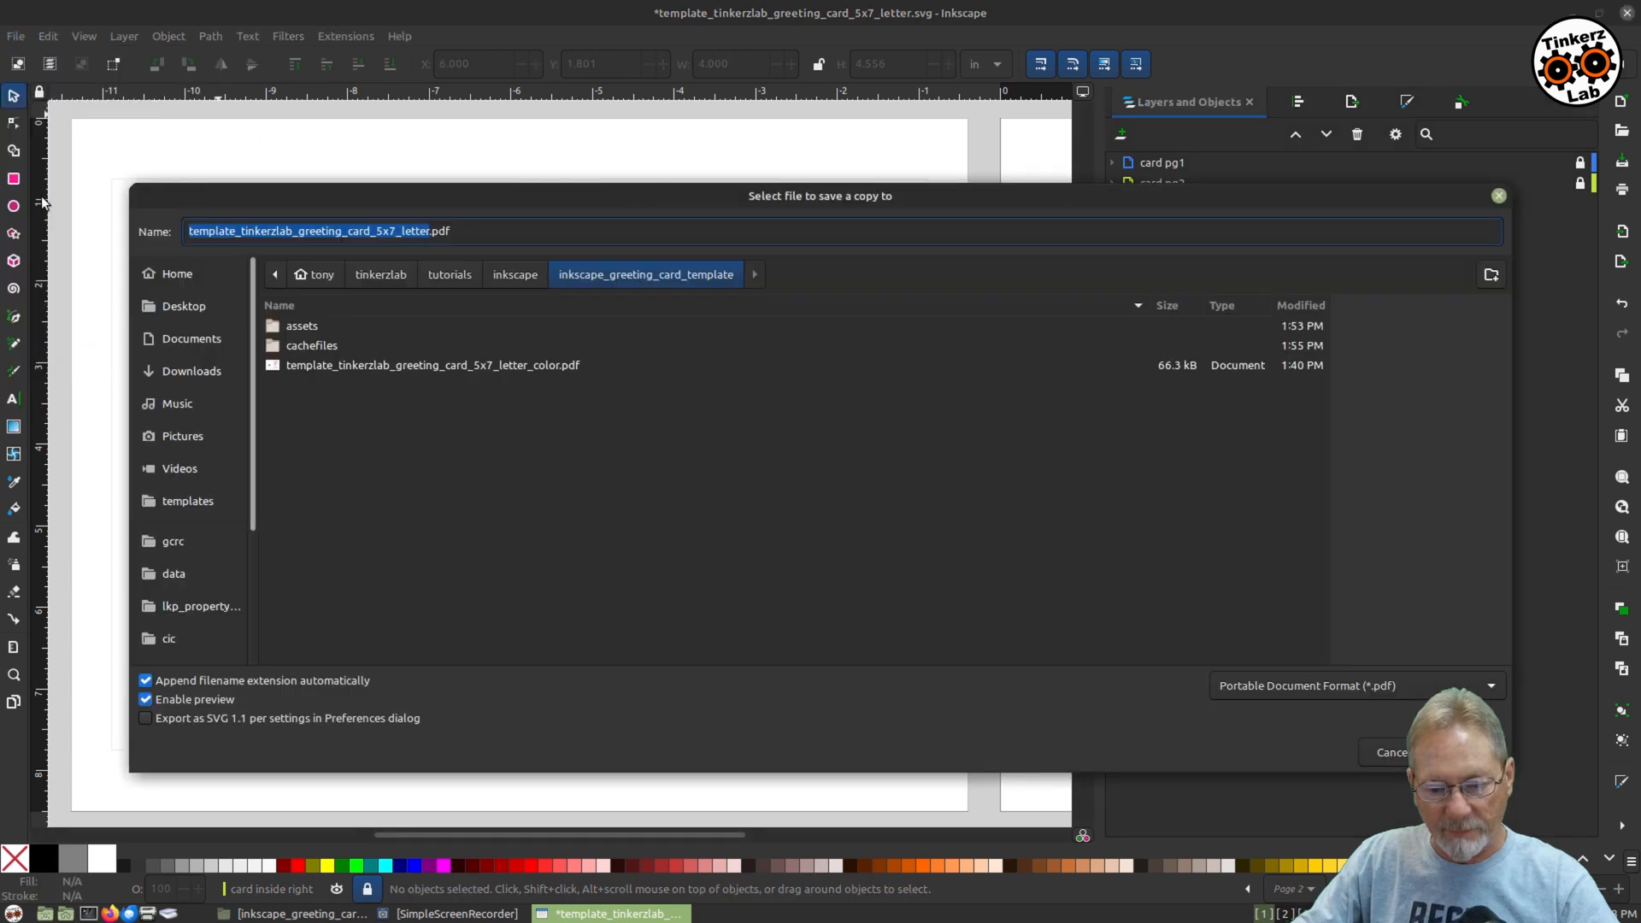
pyautogui.click(458, 366)
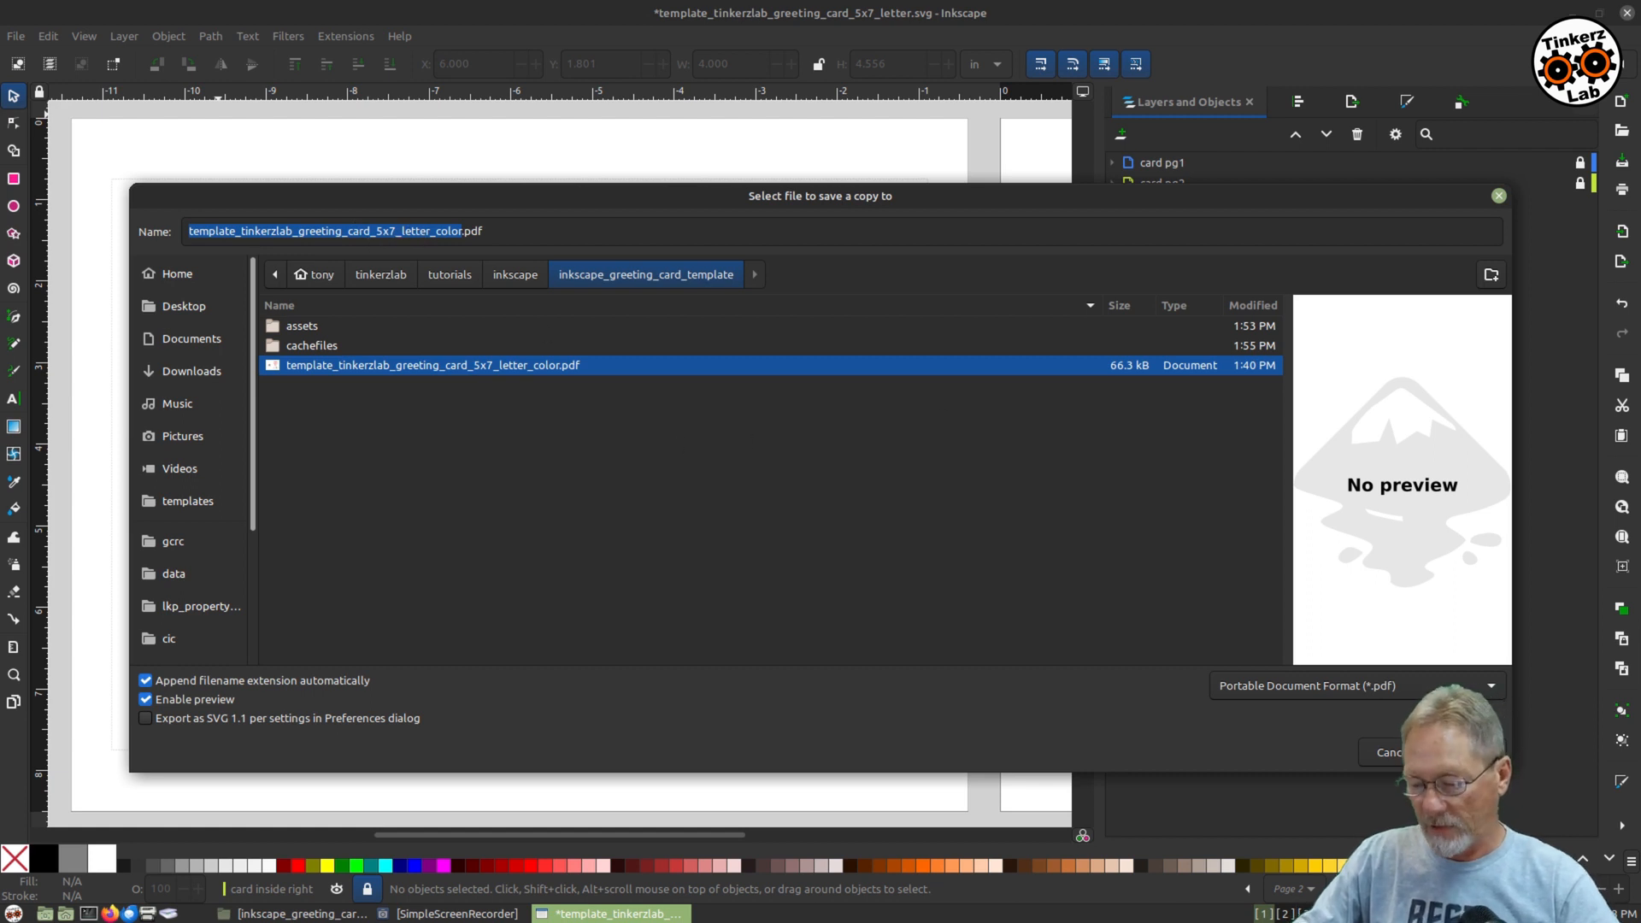
pyautogui.press('Return')
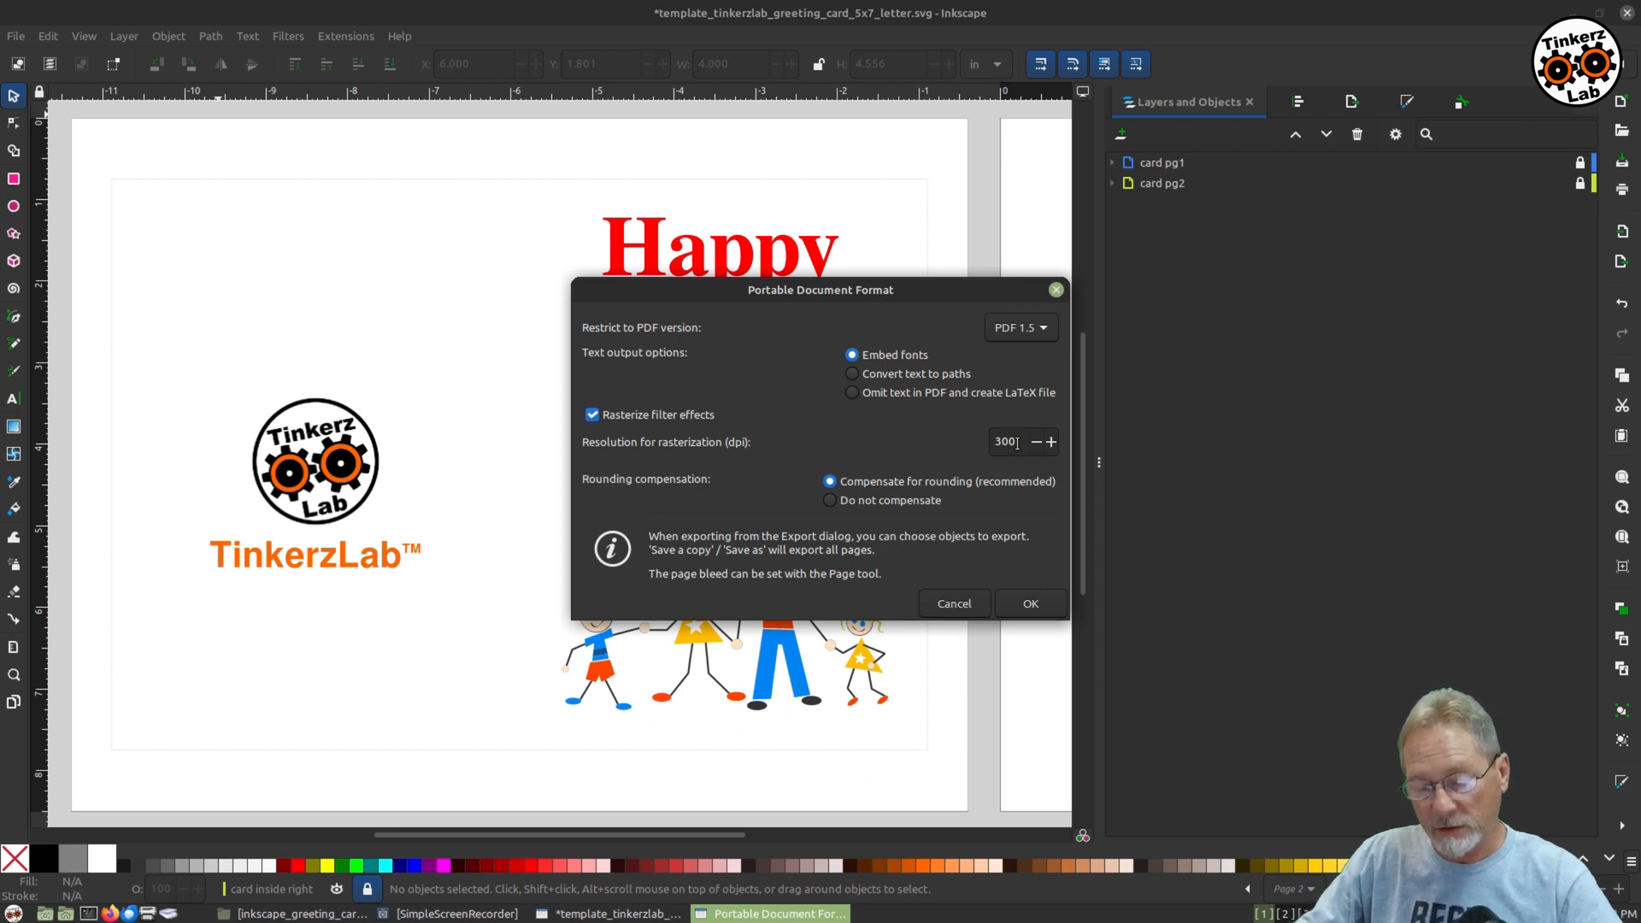
pyautogui.click(1008, 602)
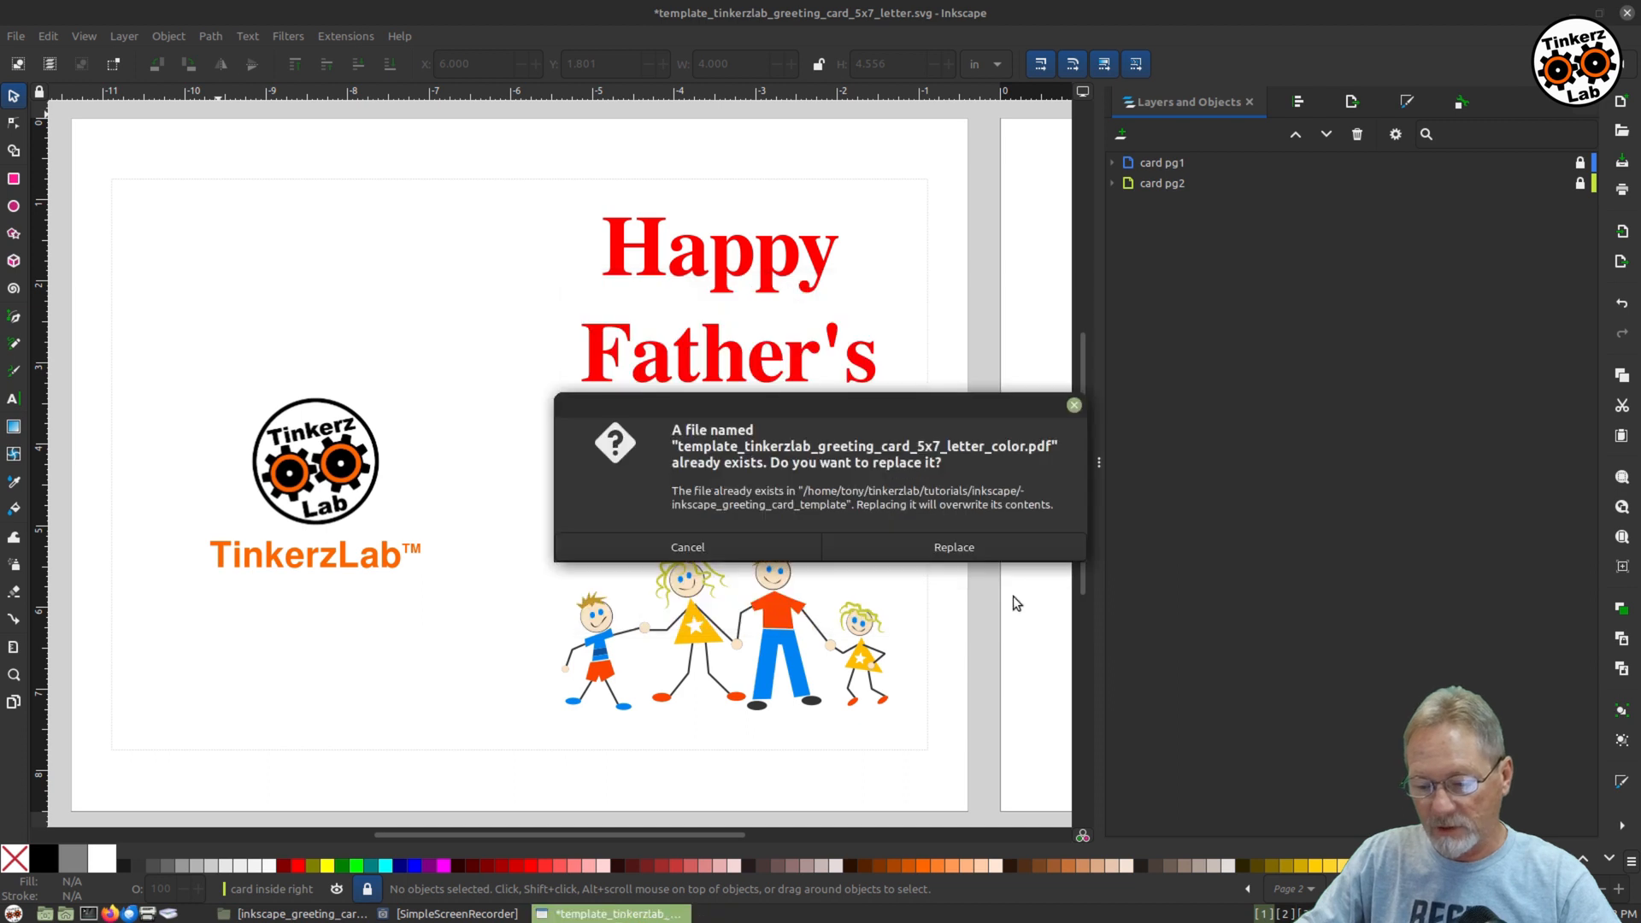
pyautogui.click(975, 552)
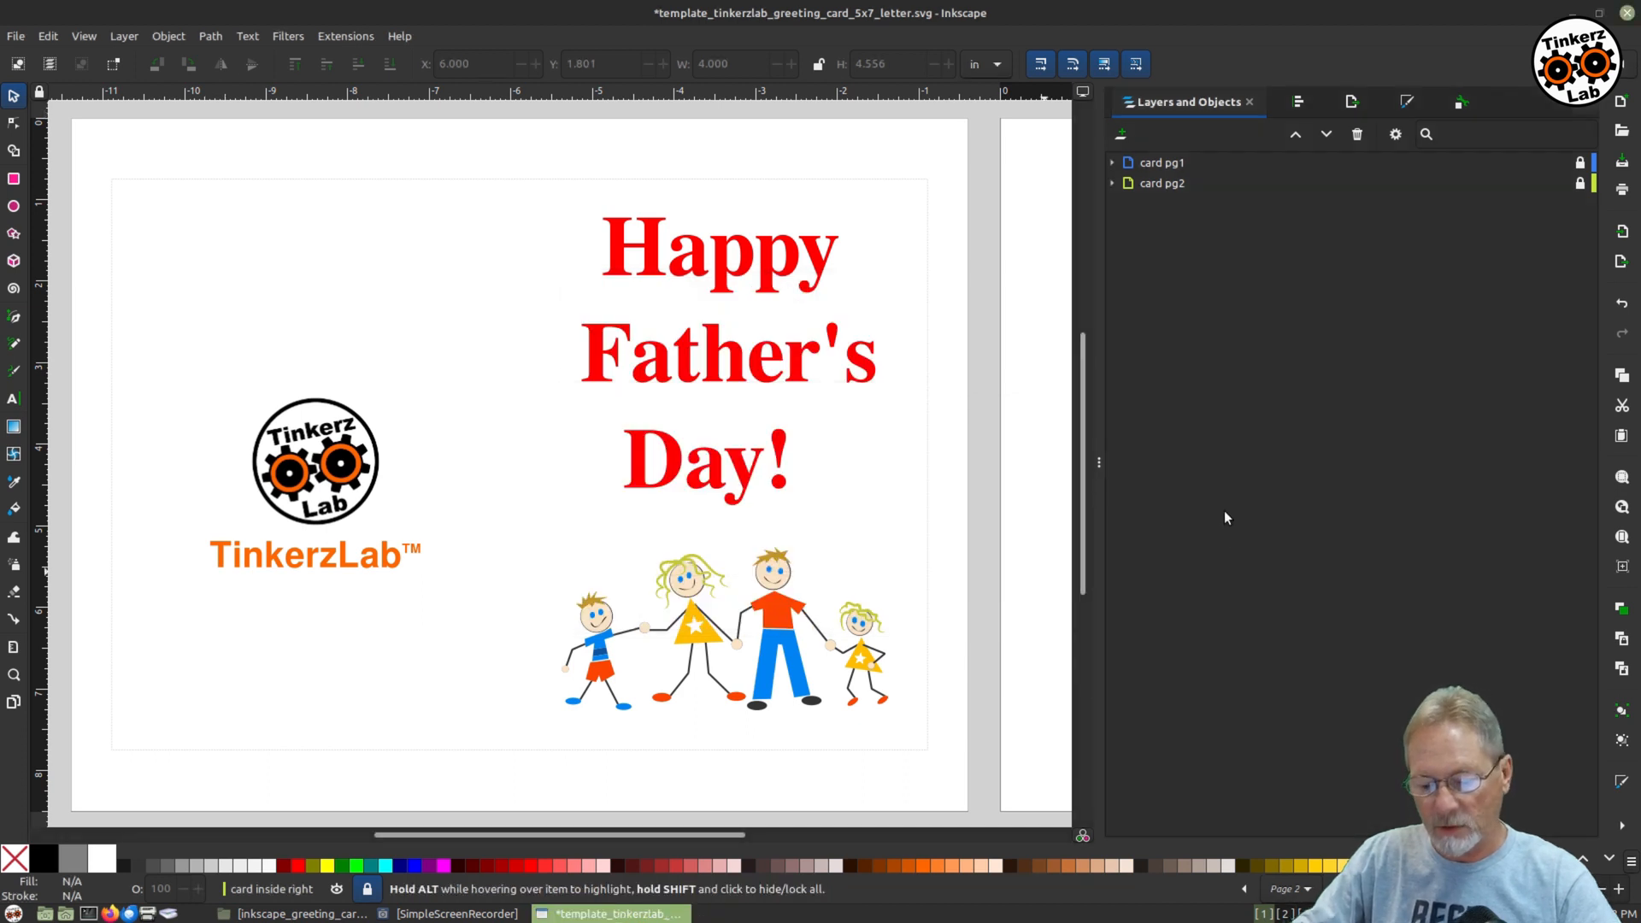
# Switch to the file manager and open template_tinkerzlab_greeting_card_5x7_letter_color.pdf in the document viewer.
pyautogui.click(296, 914)
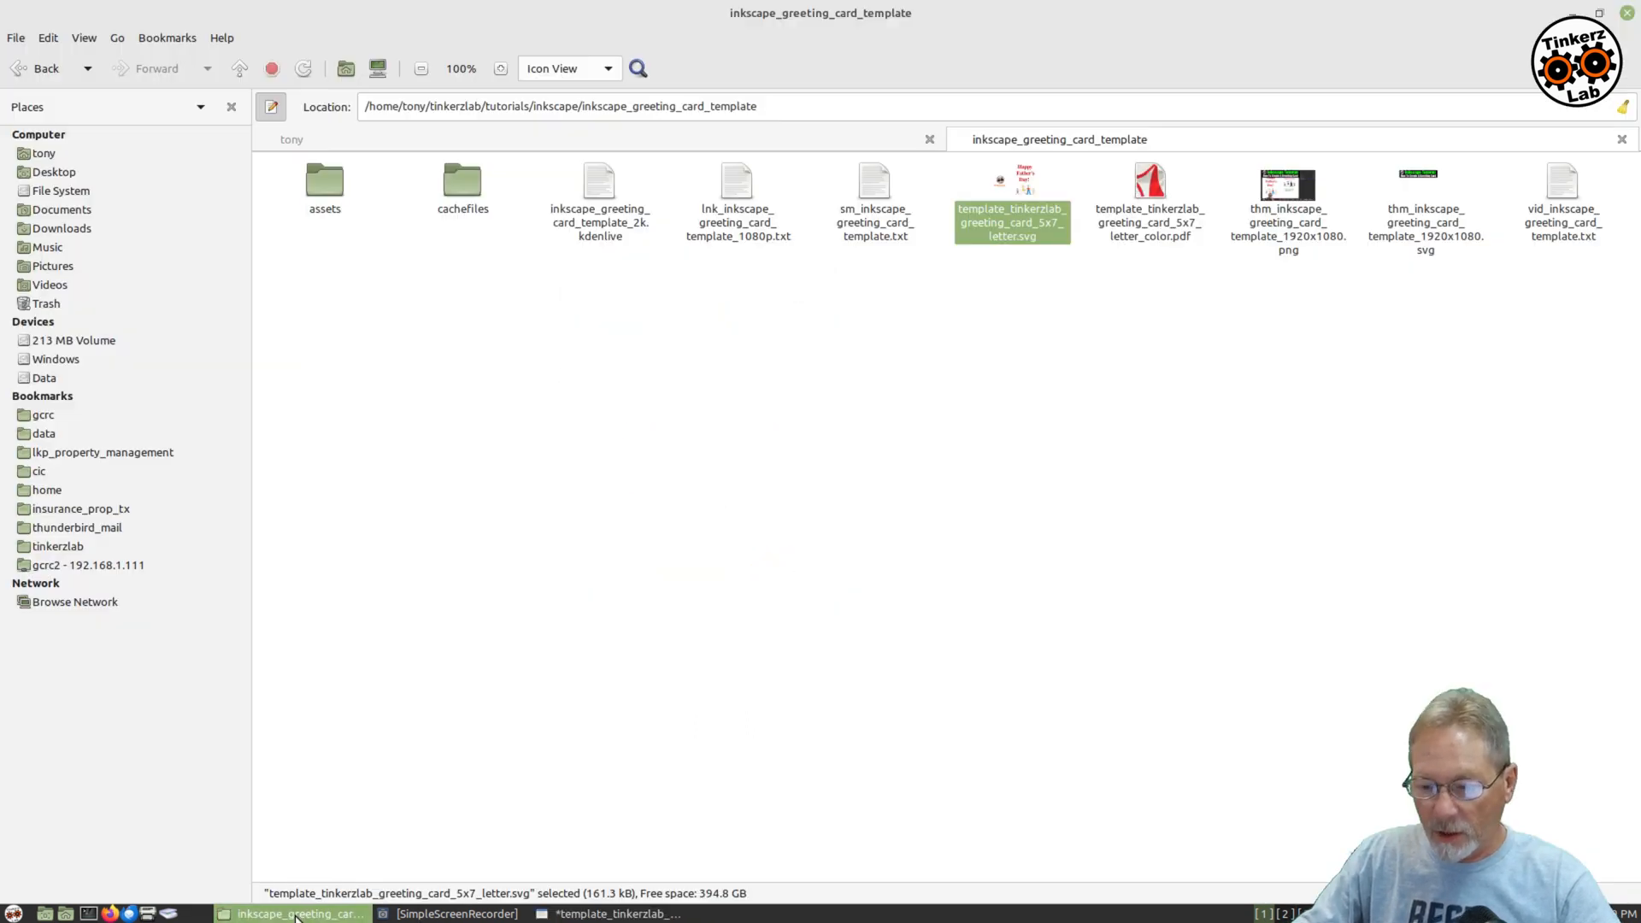
pyautogui.click(1150, 200)
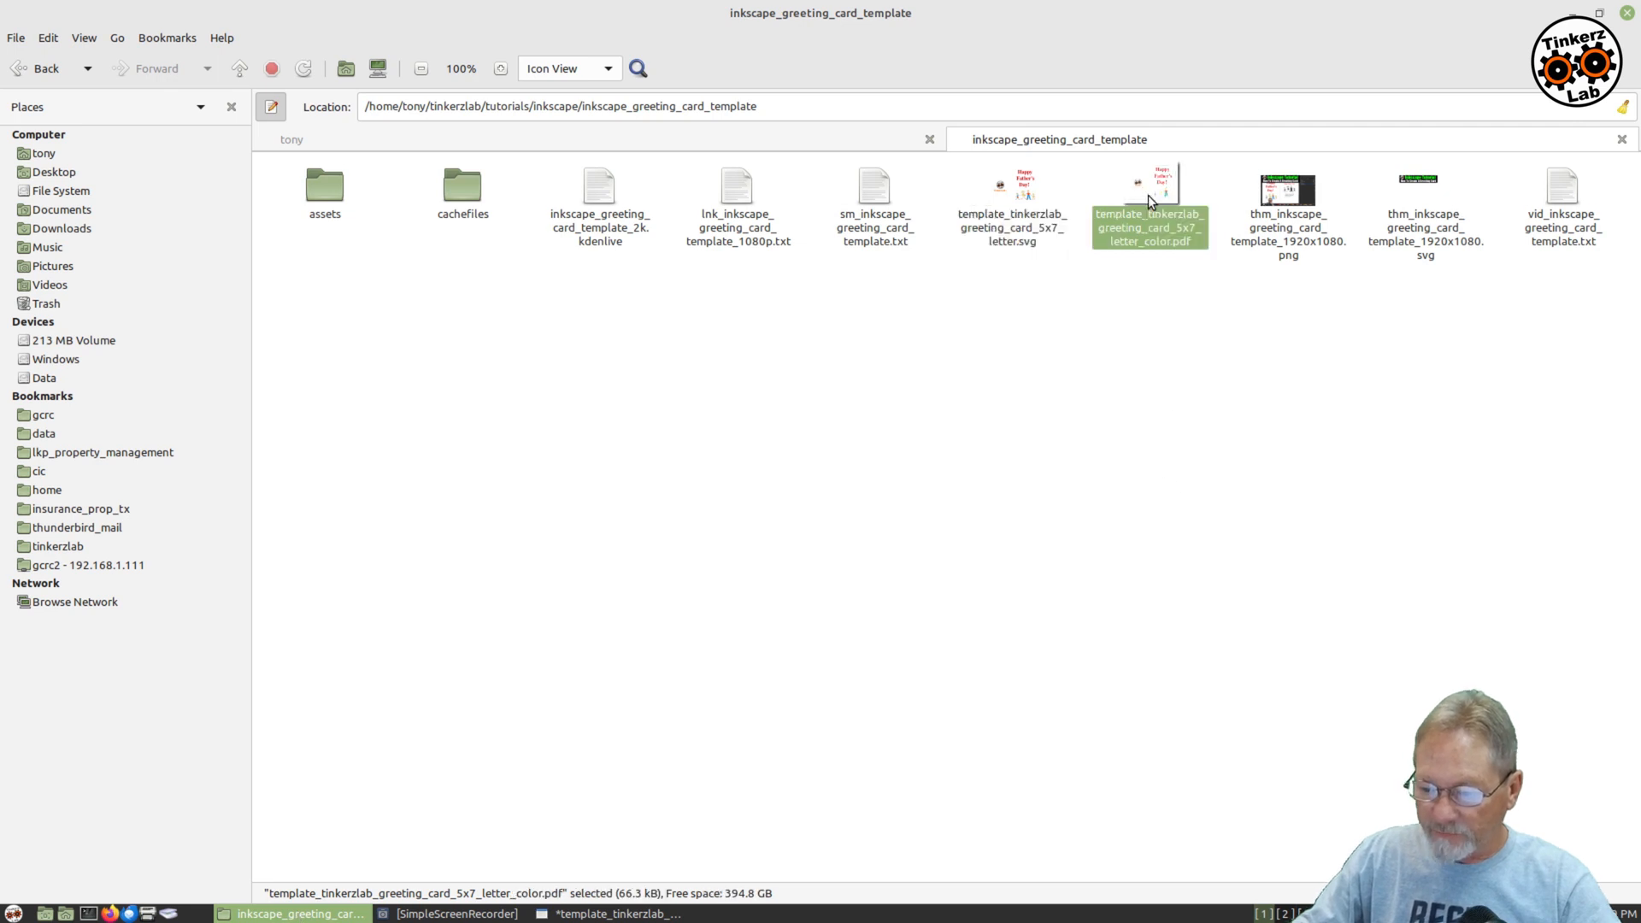
pyautogui.doubleClick(1150, 201)
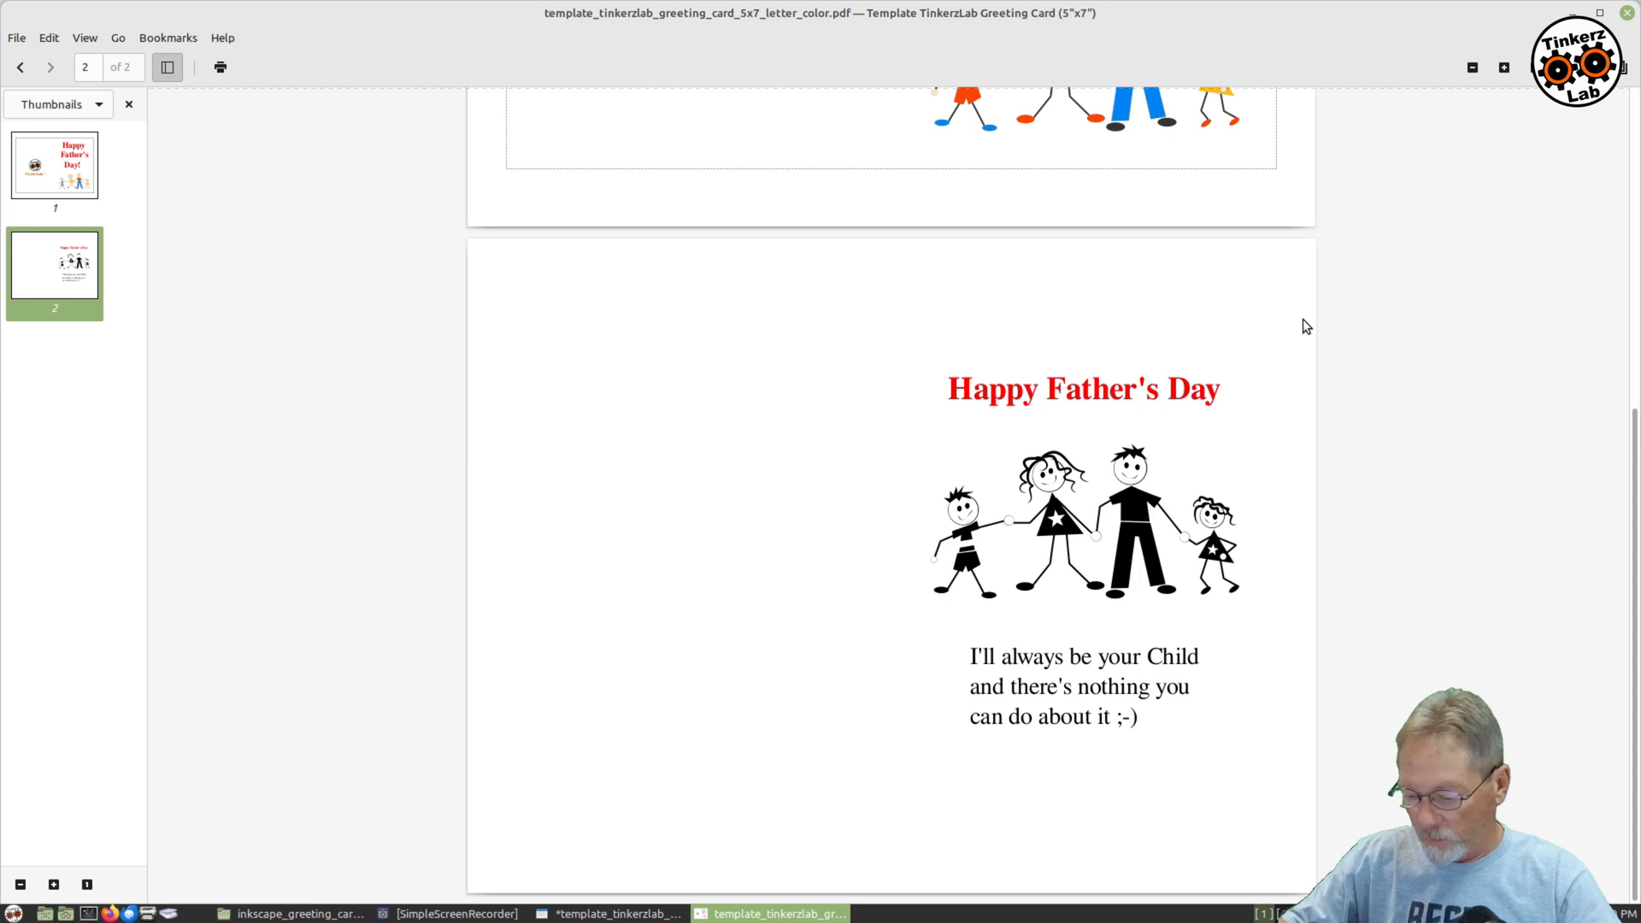
# Examine both pages of the exported card PDF, ending on page 1 at a larger magnification.
pyautogui.hotkey('ctrl', '-')
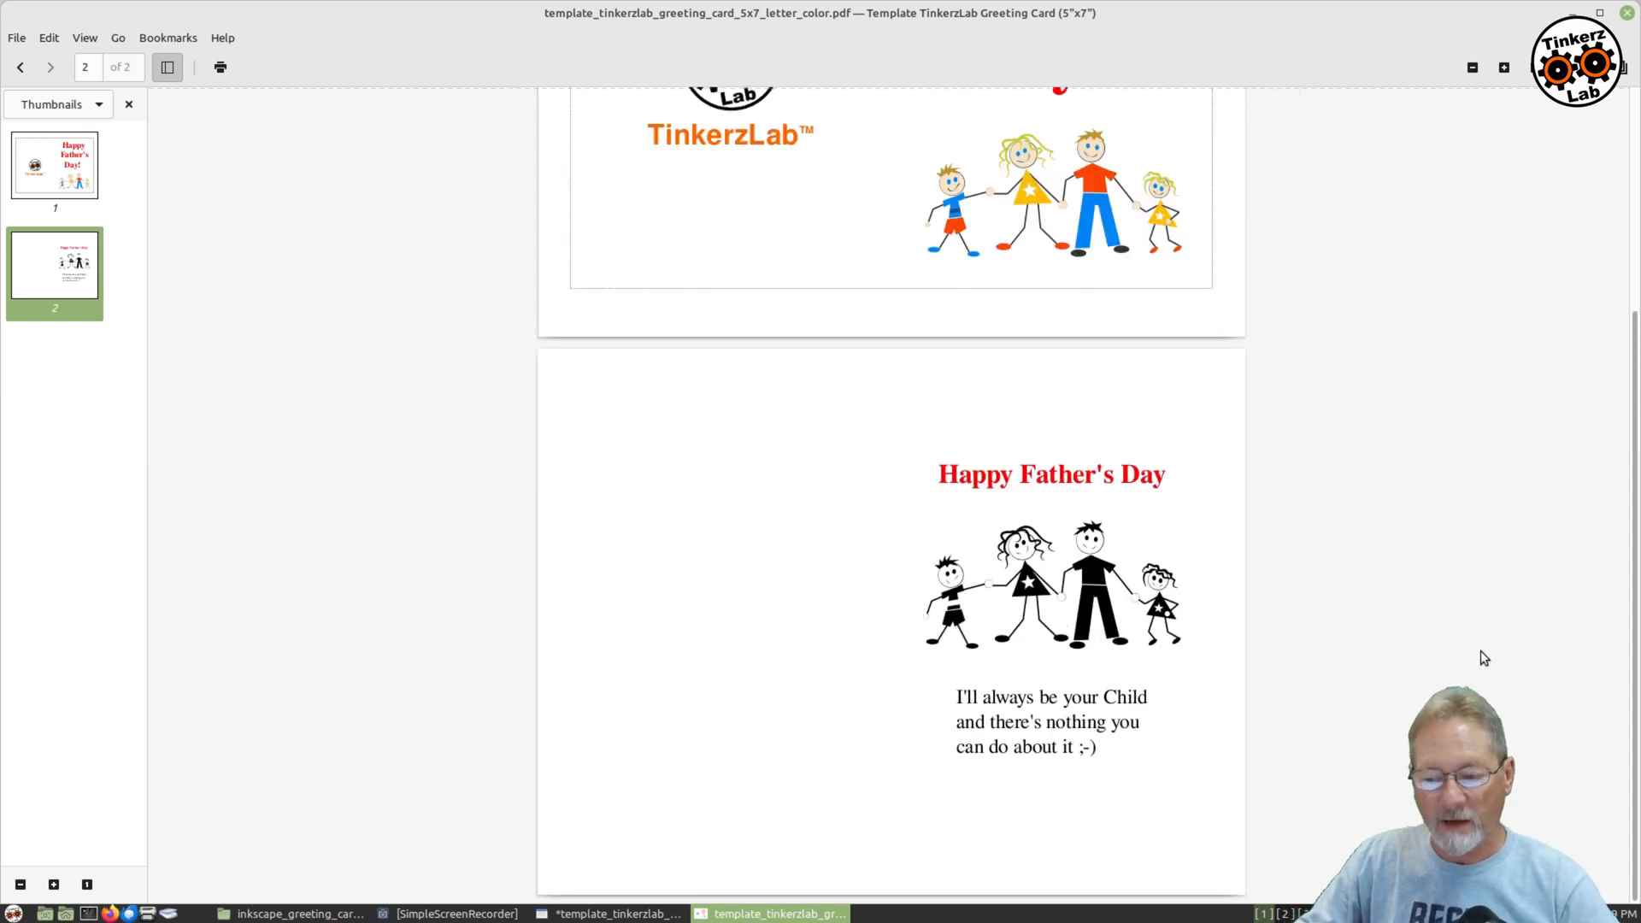
pyautogui.scroll(5, 1480, 650)
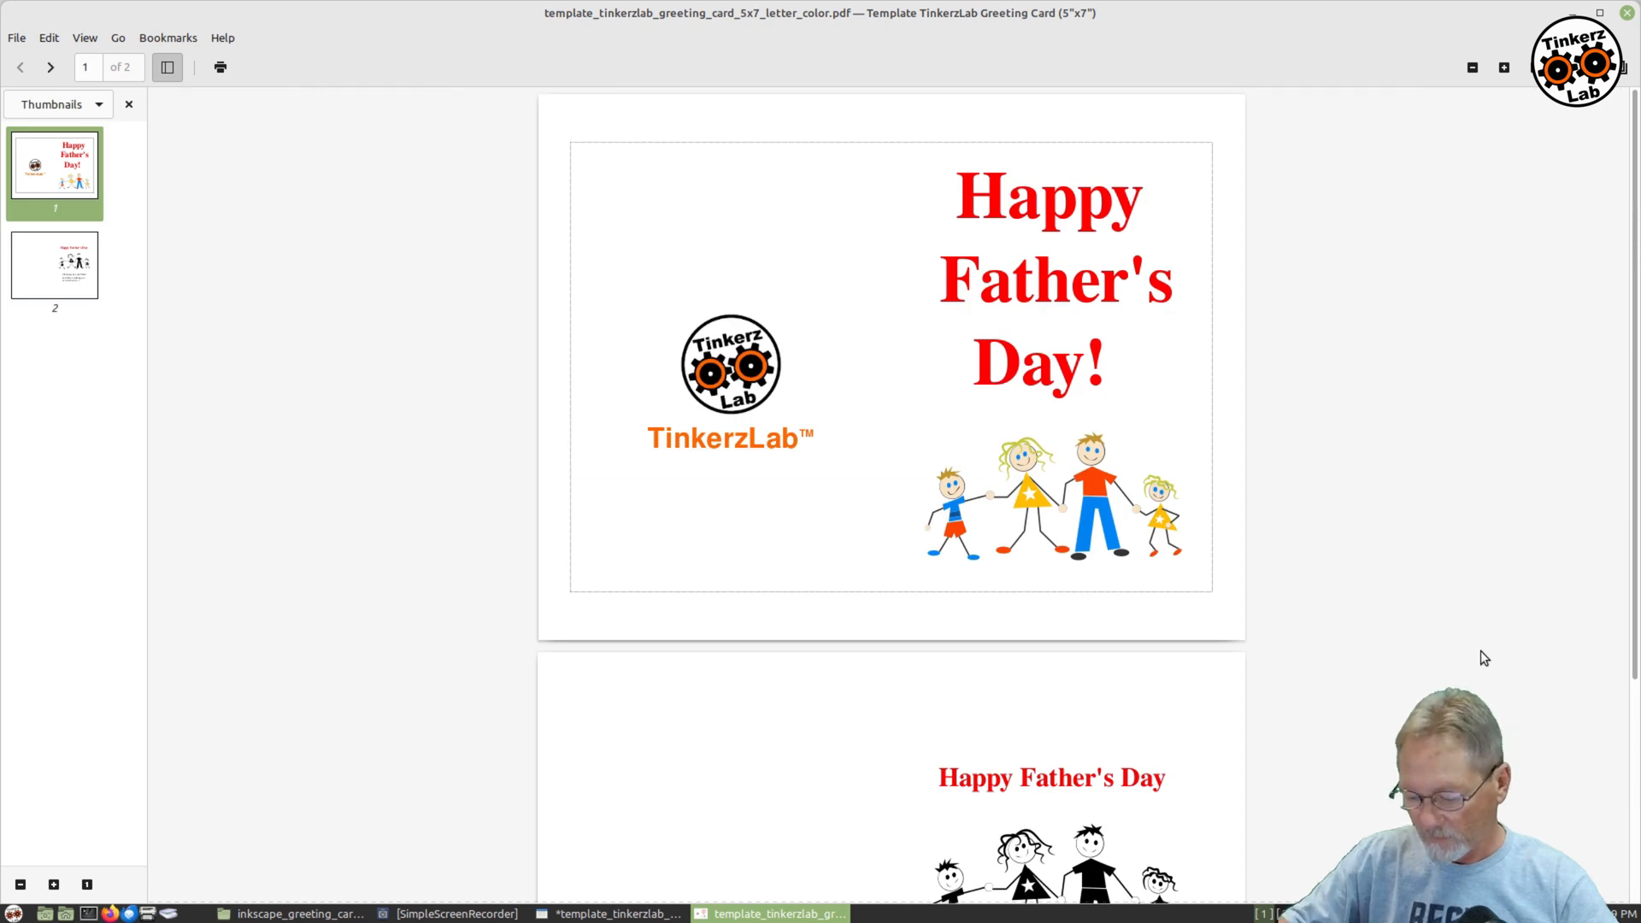
pyautogui.hotkey('ctrl', '+')
pyautogui.hotkey('ctrl', '+')
pyautogui.scroll(1, 1485, 658)
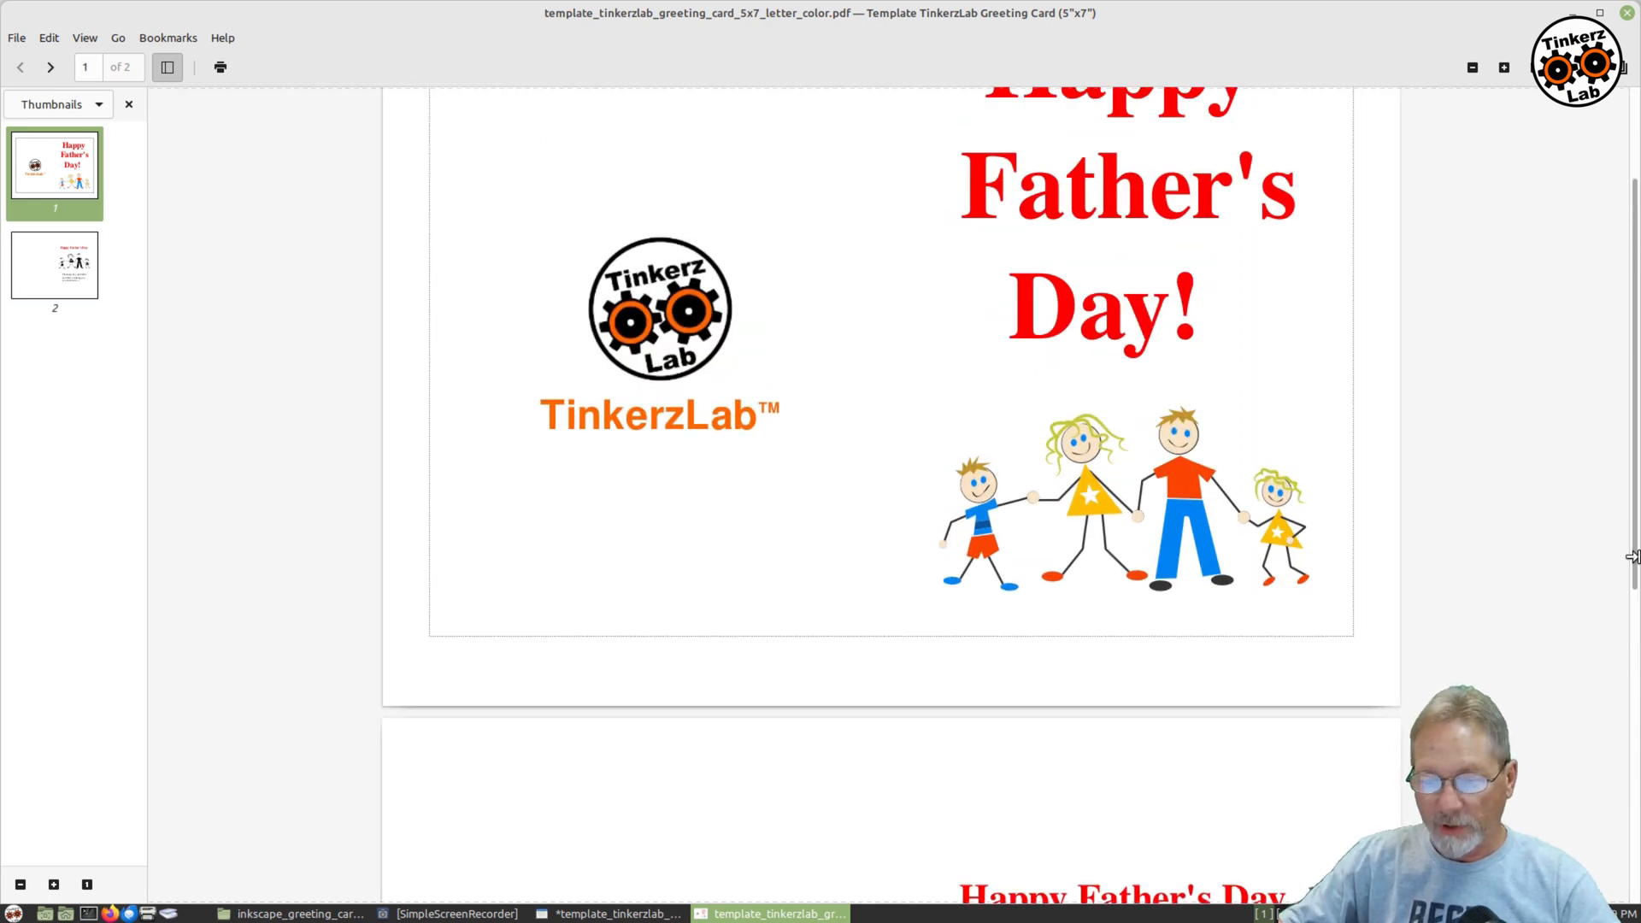
pyautogui.scroll(2, 1587, 562)
pyautogui.scroll(1, 1587, 556)
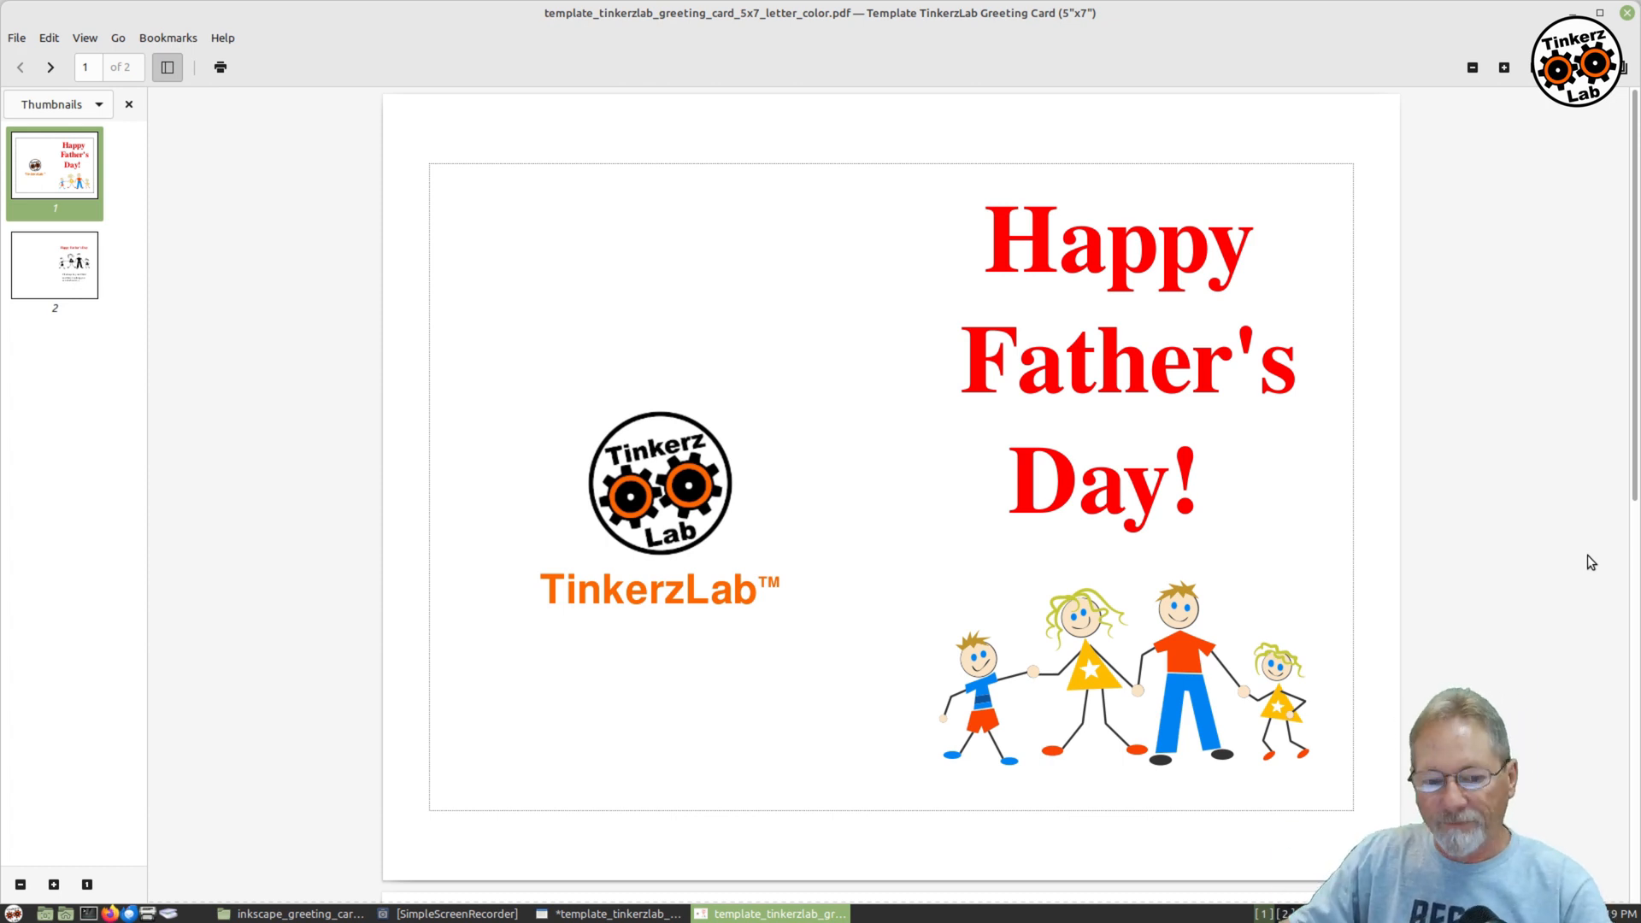
# Start printing the card PDF and limit the print range to the current page.
pyautogui.click(18, 37)
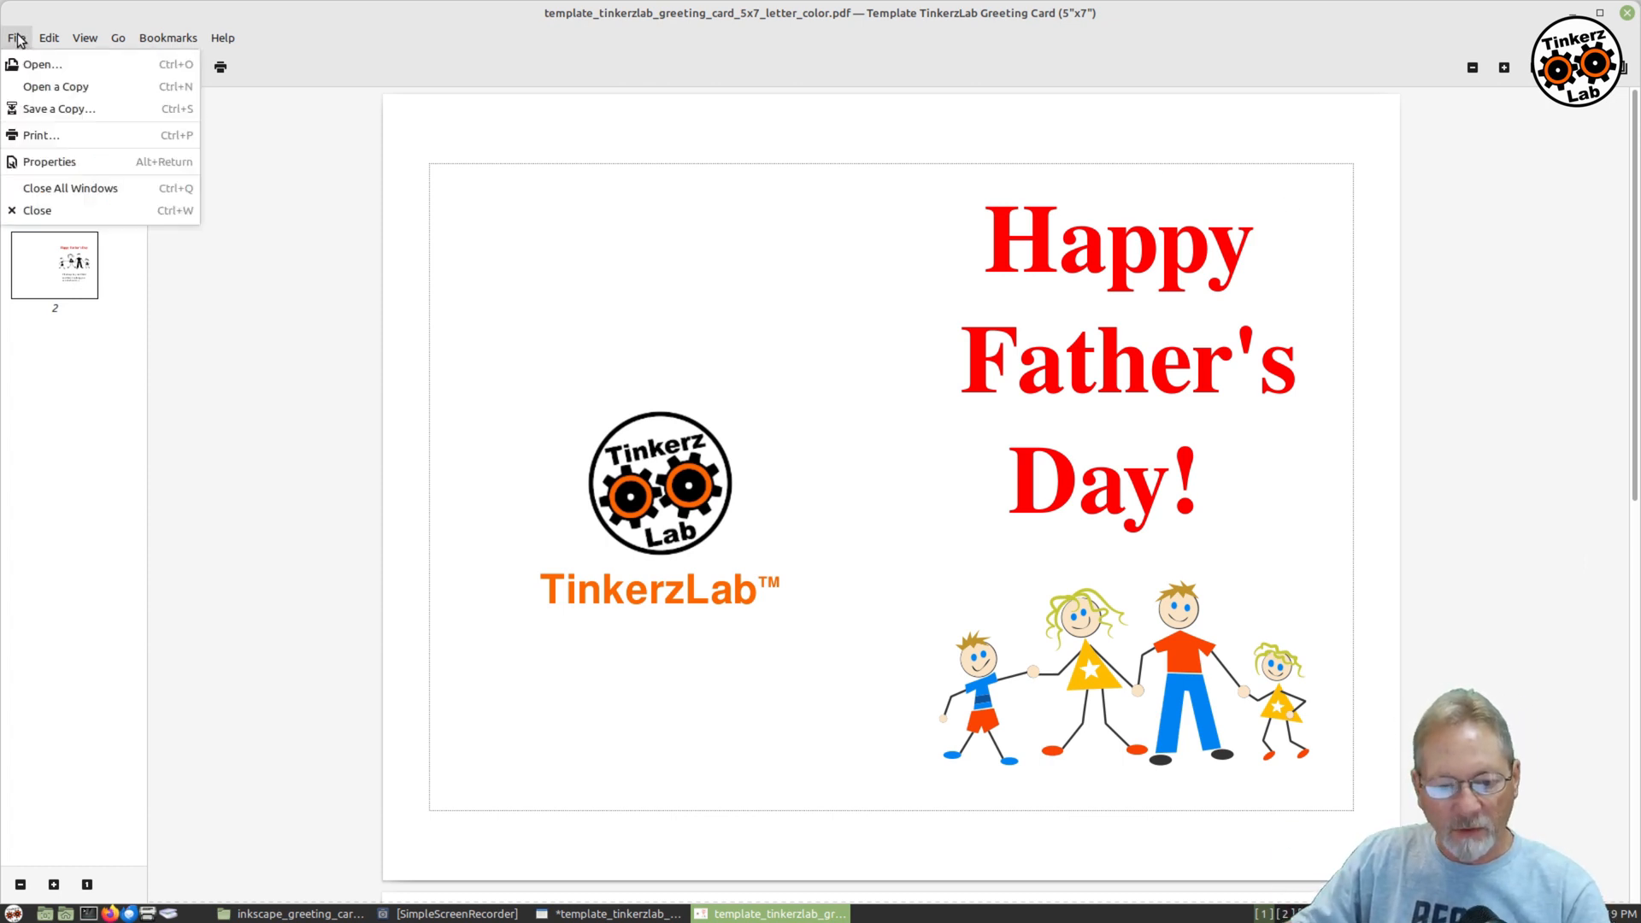
pyautogui.click(38, 135)
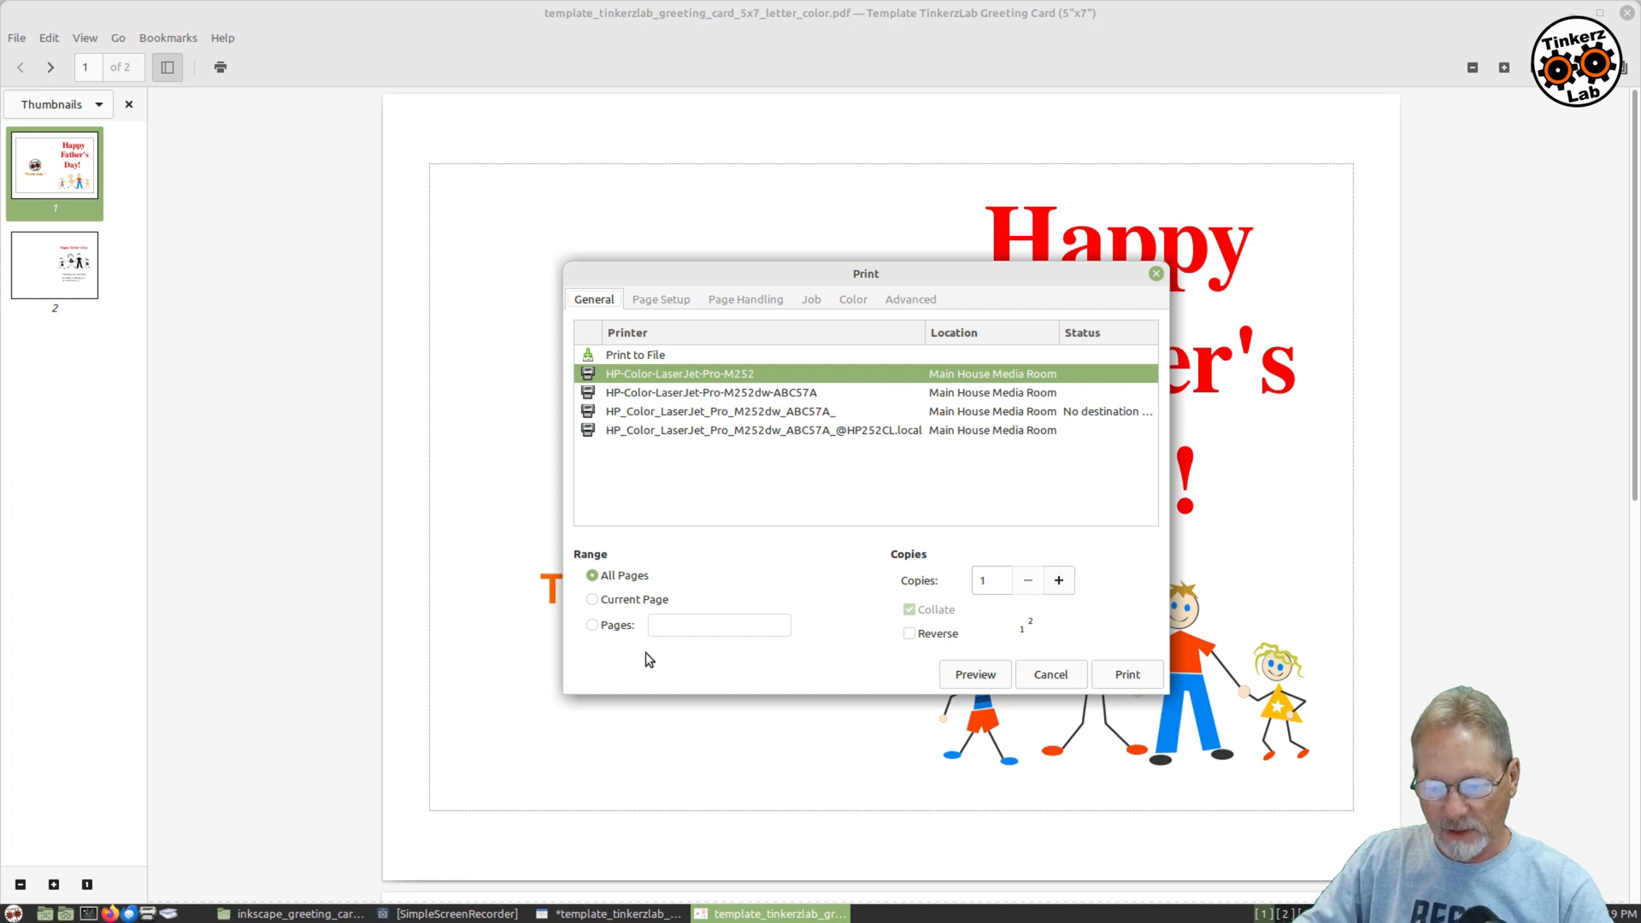
pyautogui.click(596, 600)
# Review the print job's page setup, page scaling choices and color options, and return to the general print settings.
pyautogui.click(660, 294)
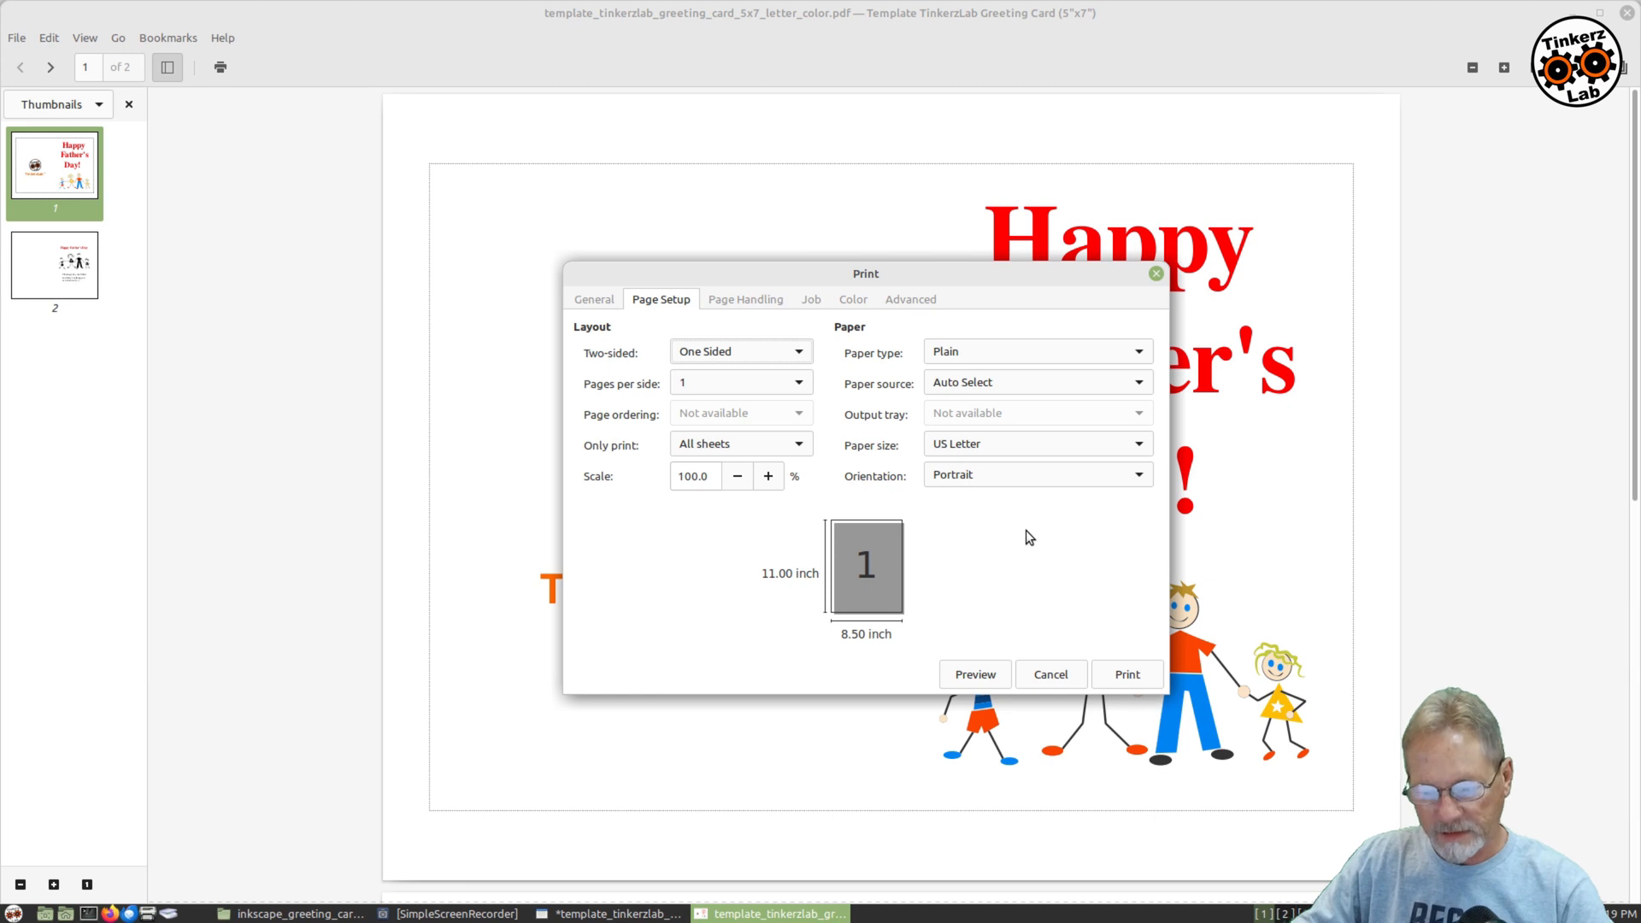
pyautogui.click(735, 299)
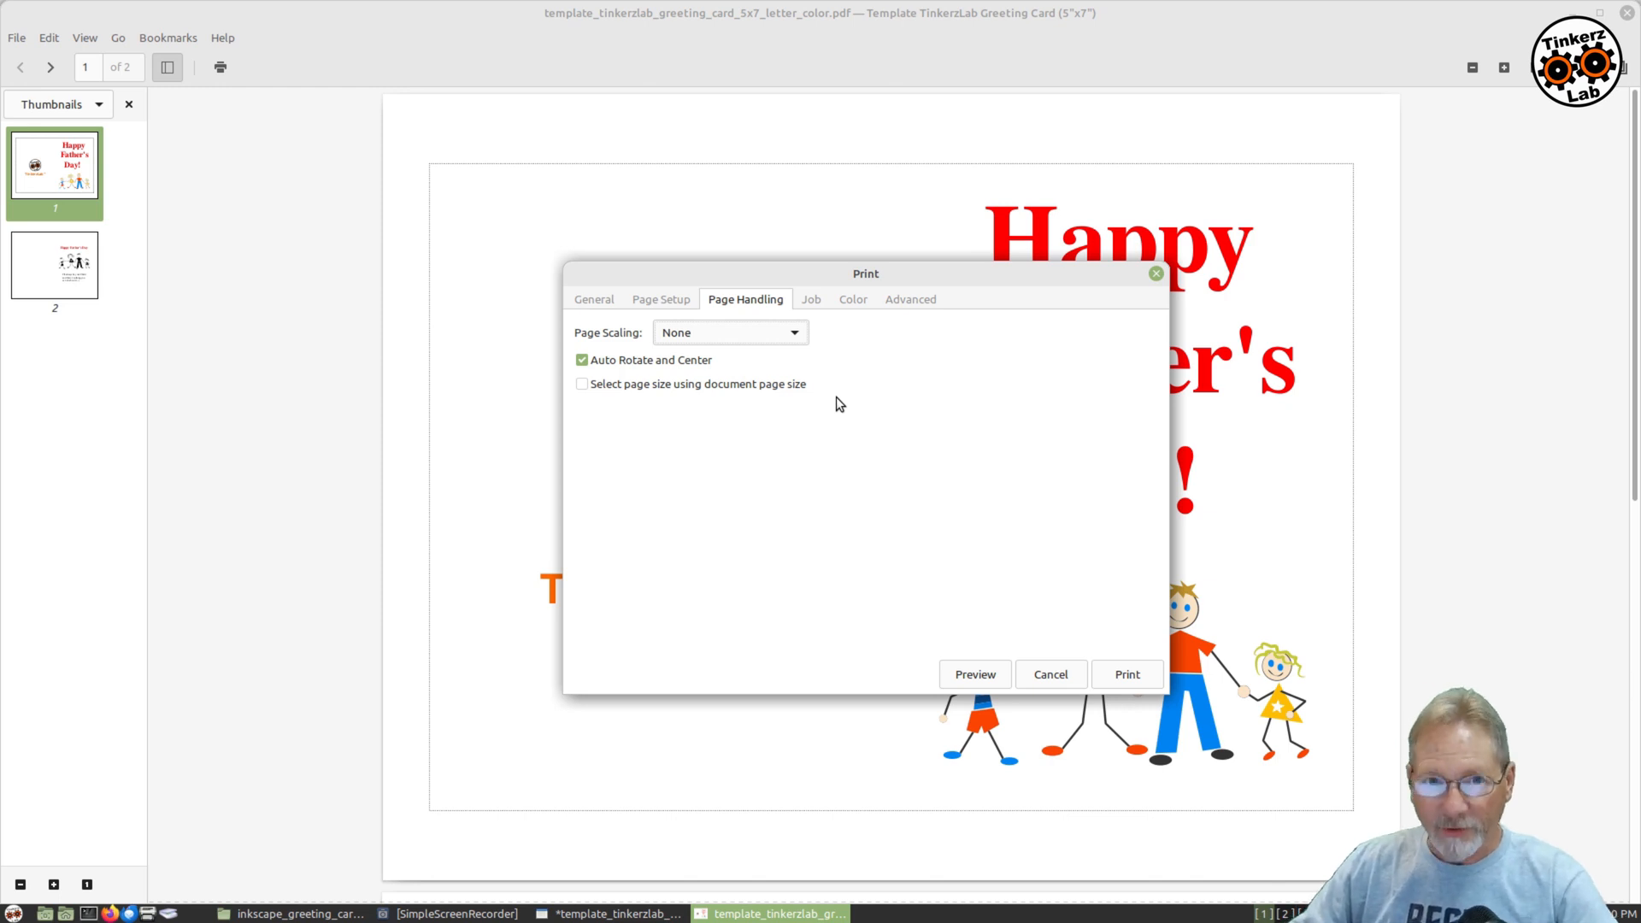
pyautogui.click(784, 333)
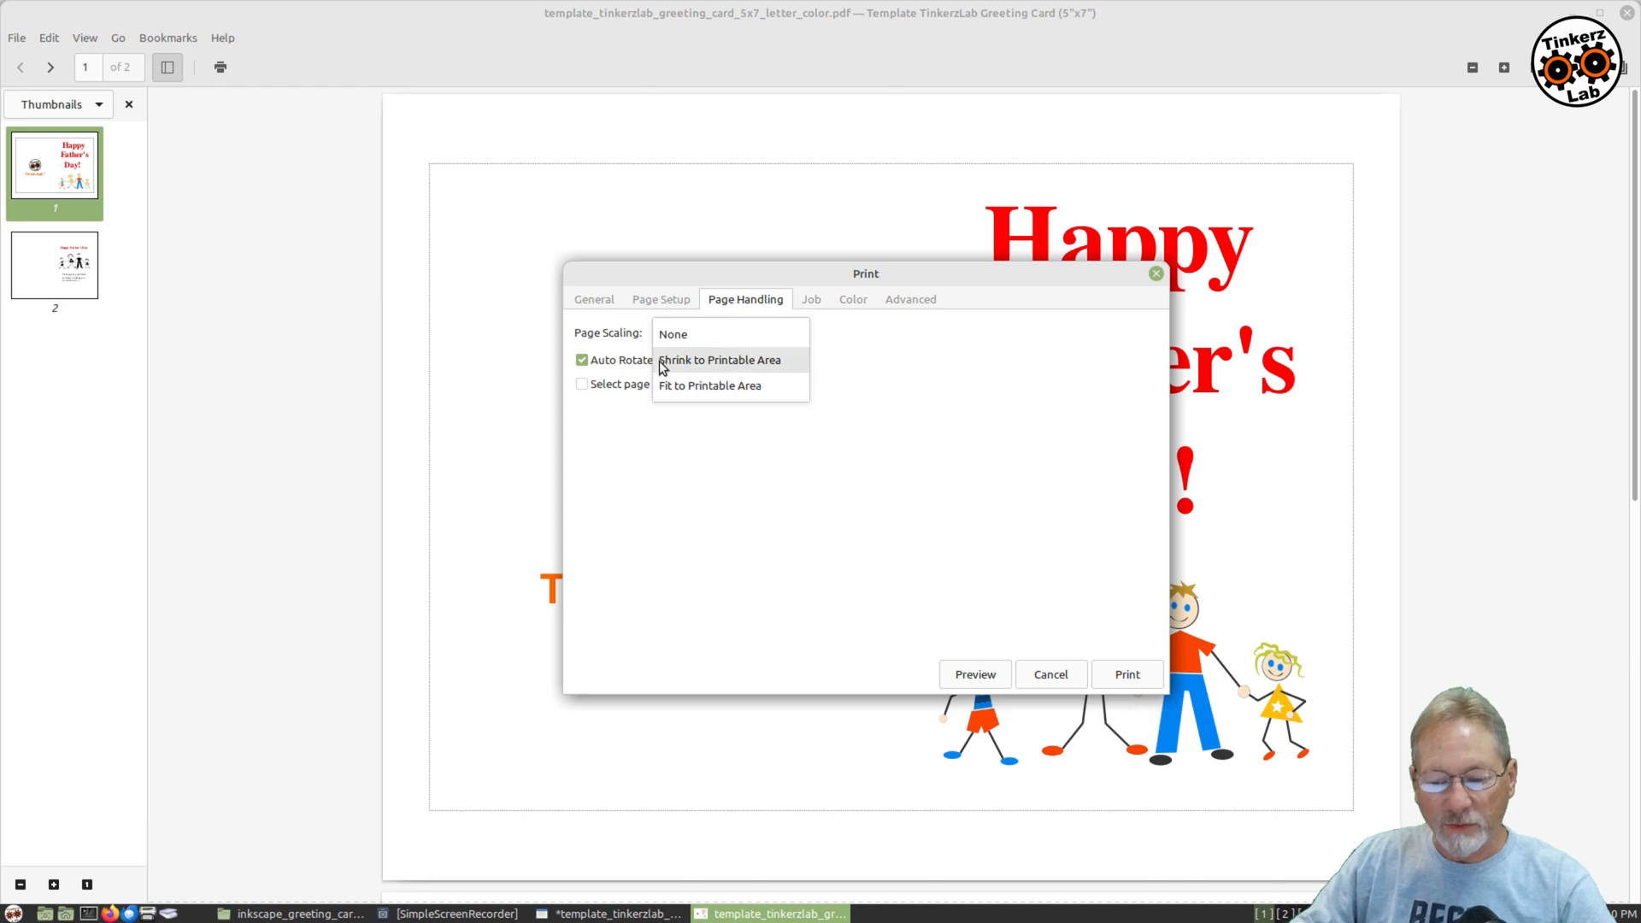
pyautogui.click(977, 398)
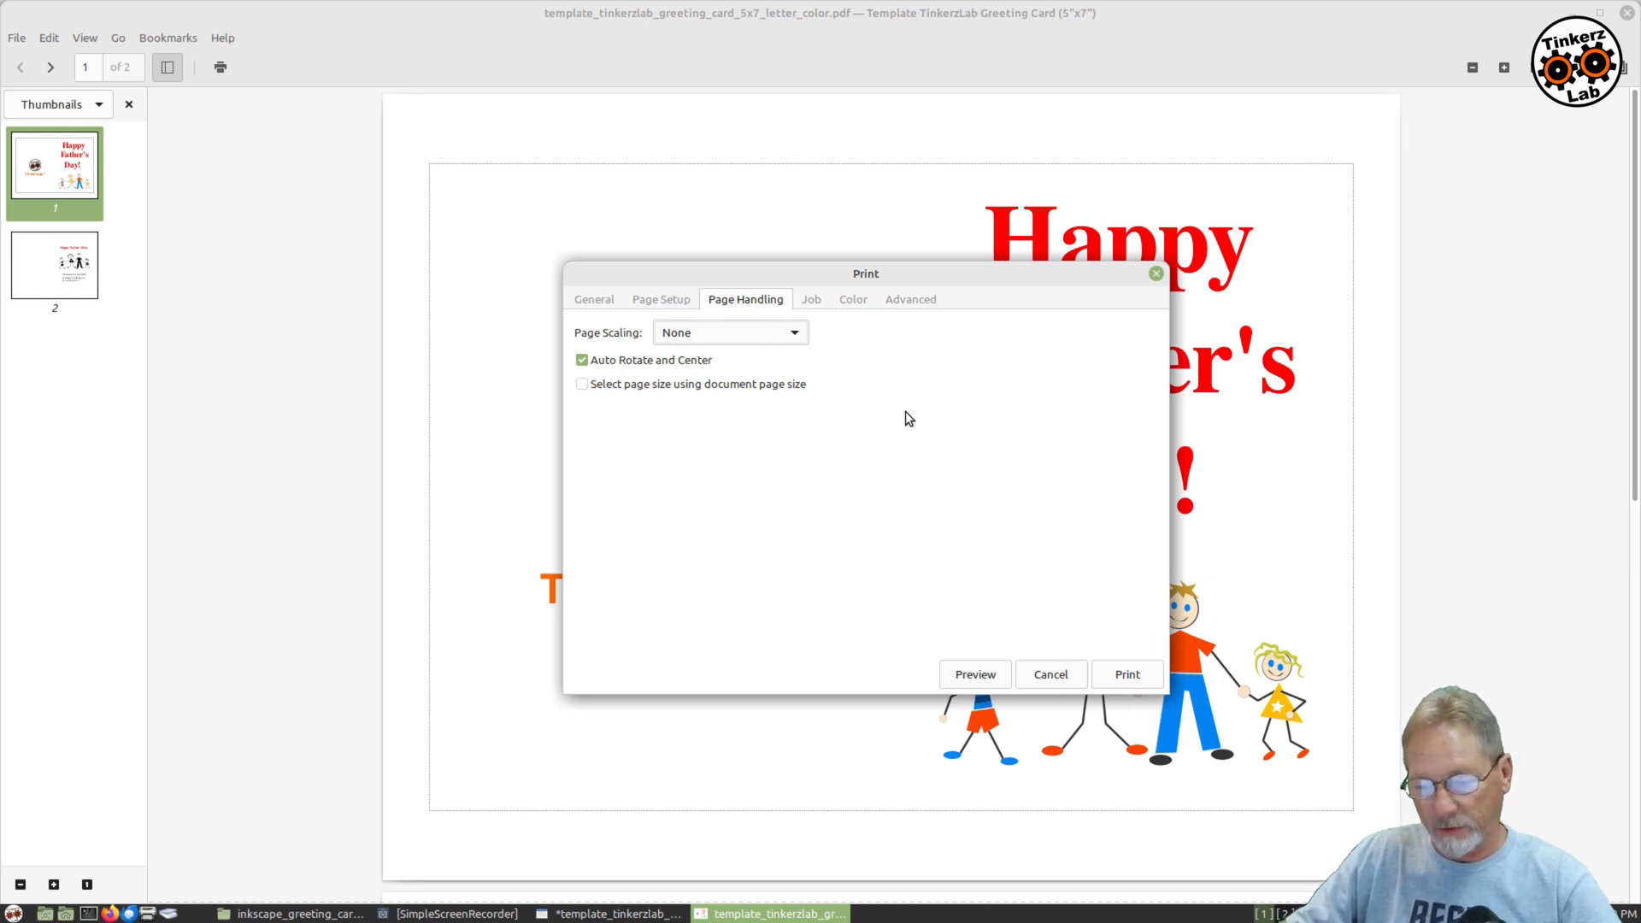
pyautogui.click(850, 299)
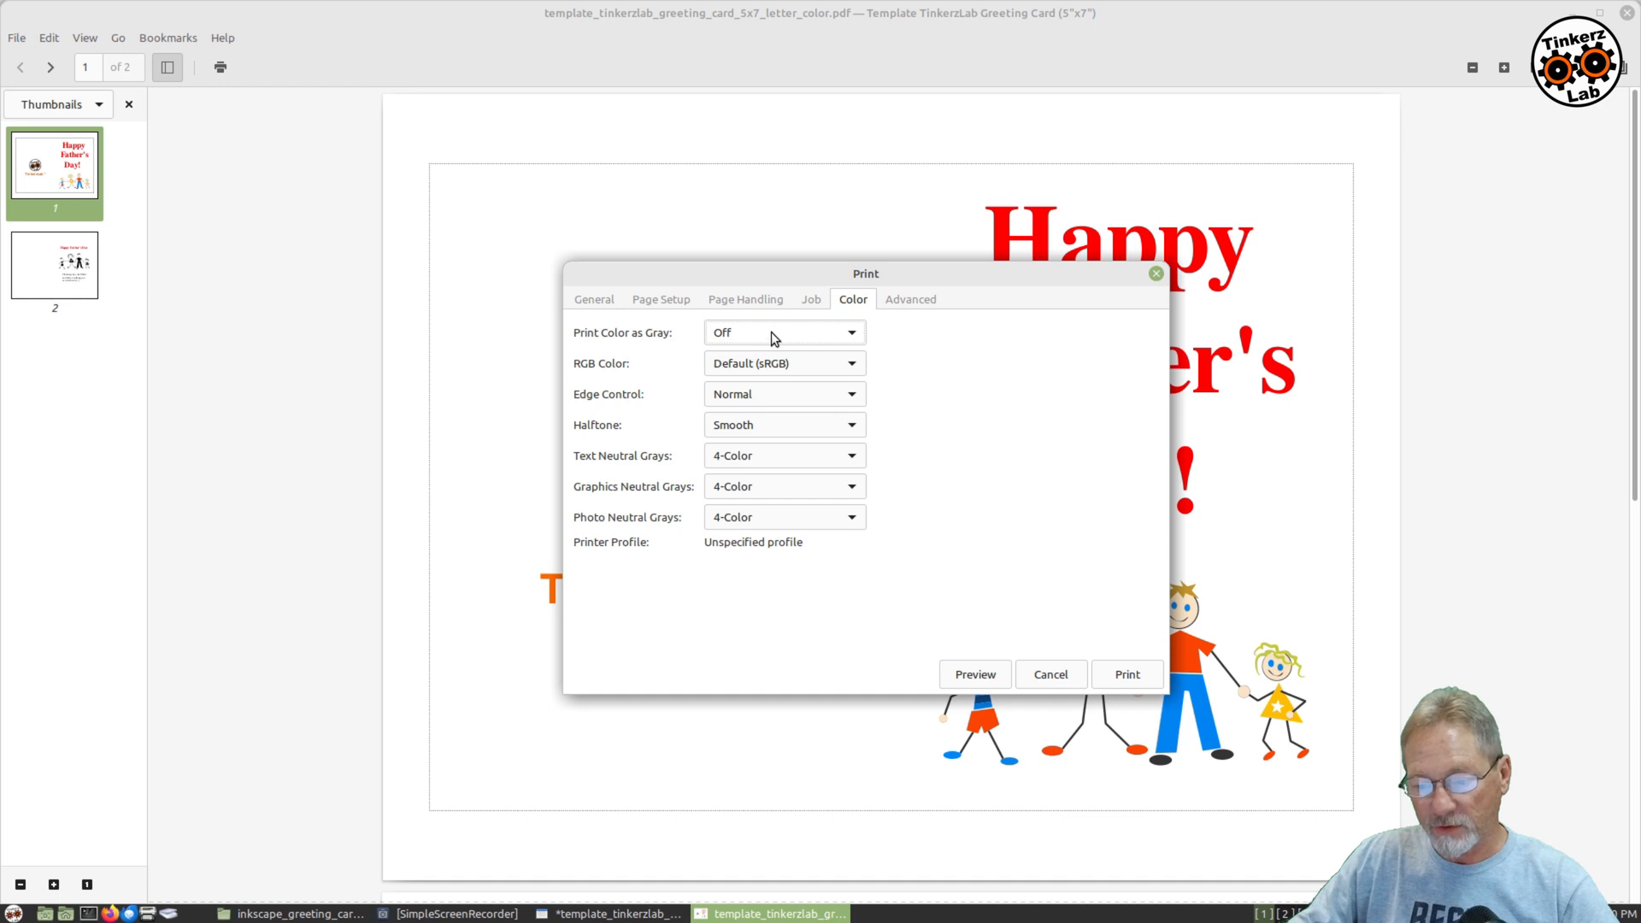
pyautogui.click(575, 300)
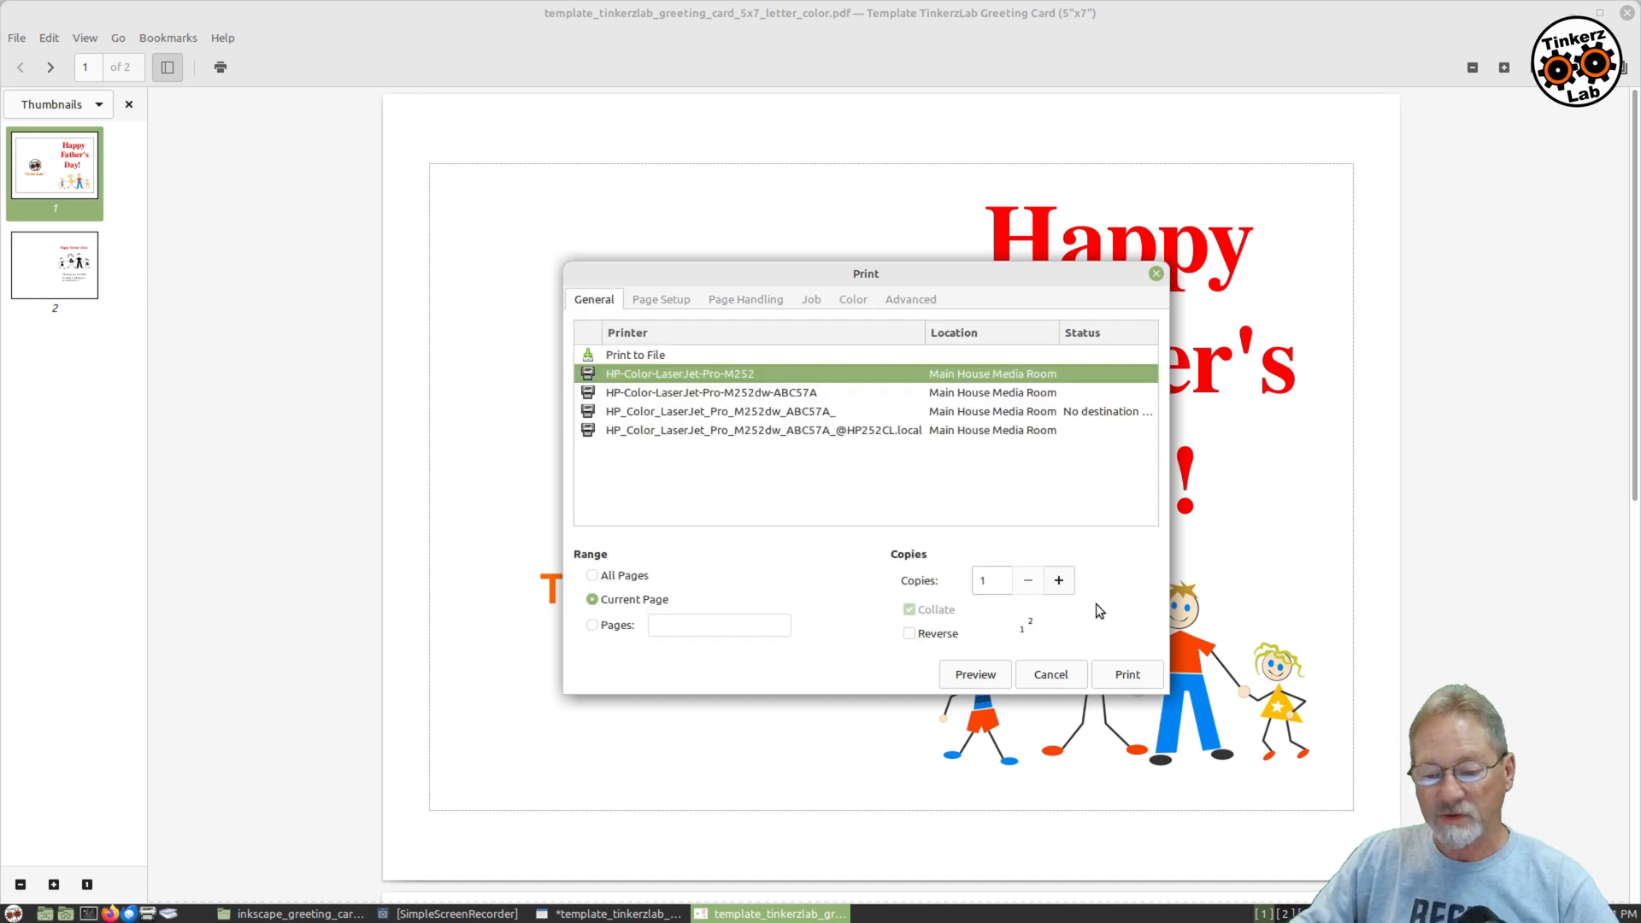